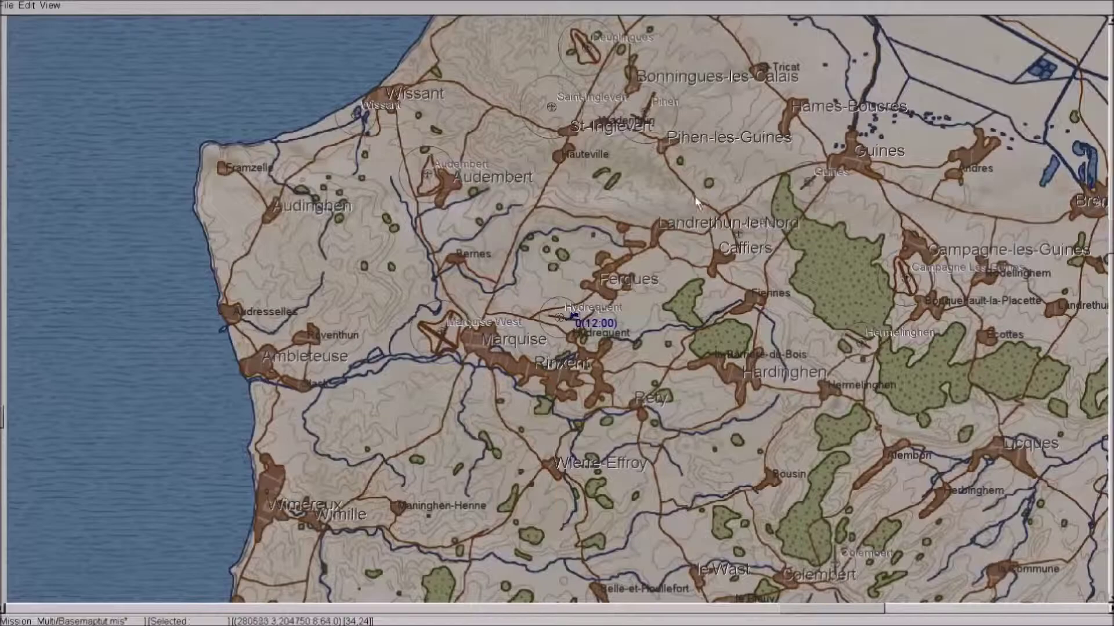
scroll(589, 380, "up", 2)
scroll(590, 380, "up", 4)
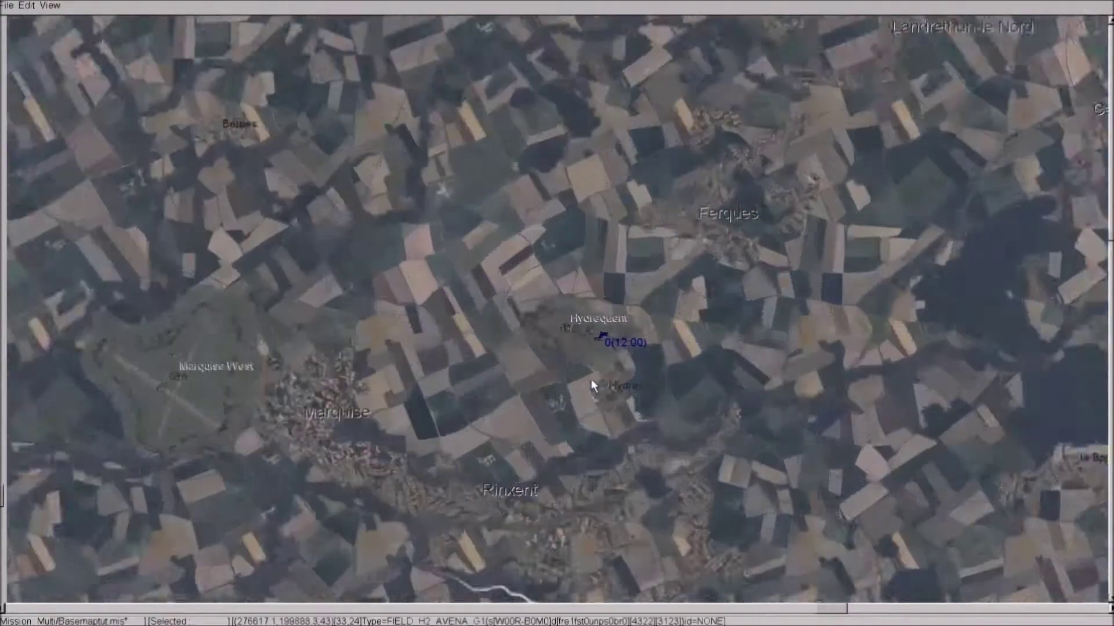
scroll(590, 379, "up", 1)
scroll(597, 399, "up", 1)
scroll(525, 388, "up", 2)
scroll(524, 412, "up", 1)
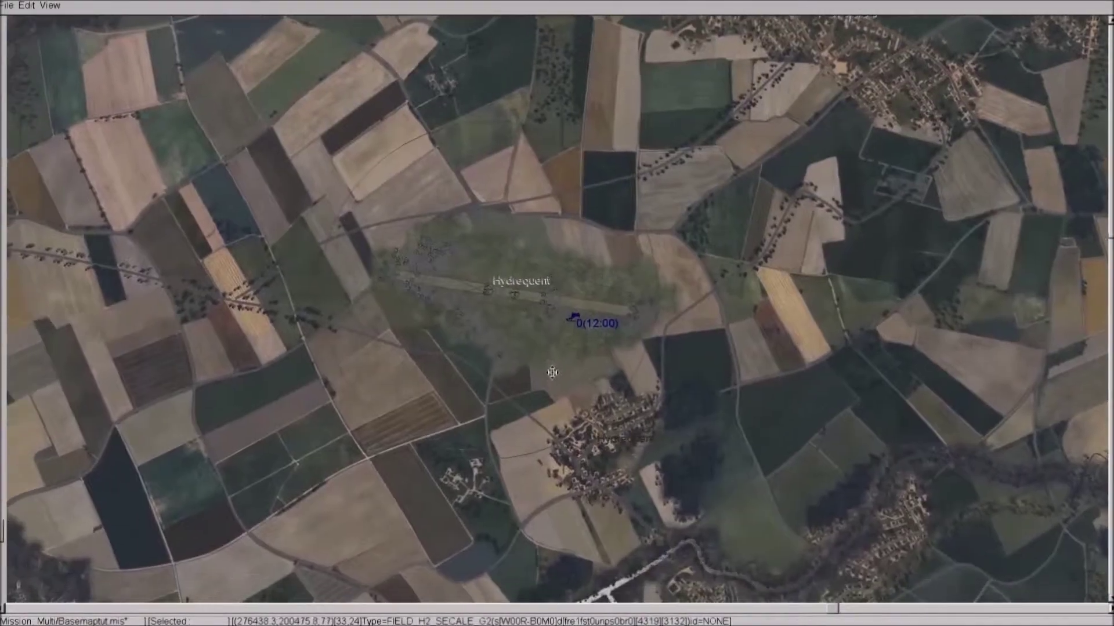
scroll(552, 371, "up", 2)
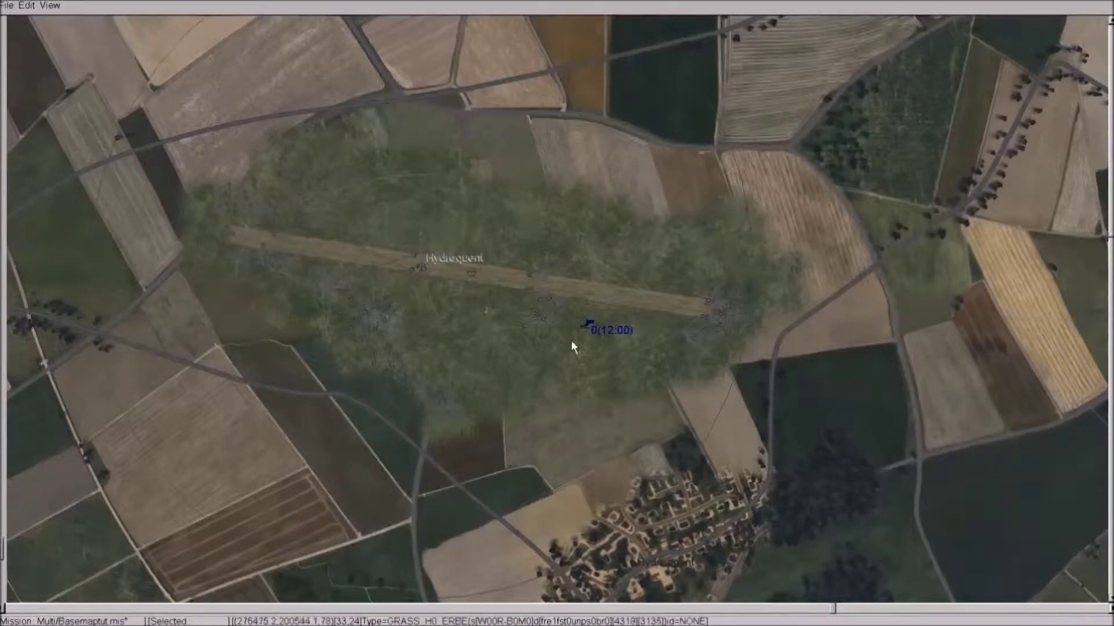
Unselect the aircraft marker and pan the map to centre Hydrequent airfield
right_click(478, 342)
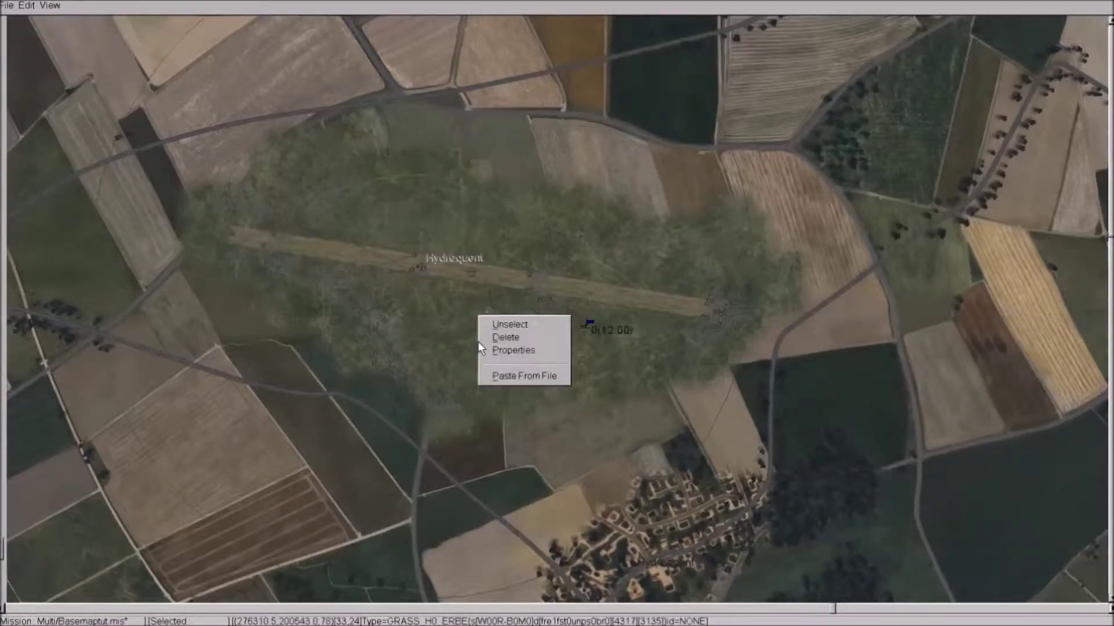
left_click(509, 324)
mouse_move(462, 322)
left_mouse_down()
mouse_move(478, 372)
mouse_move(477, 355)
left_mouse_up()
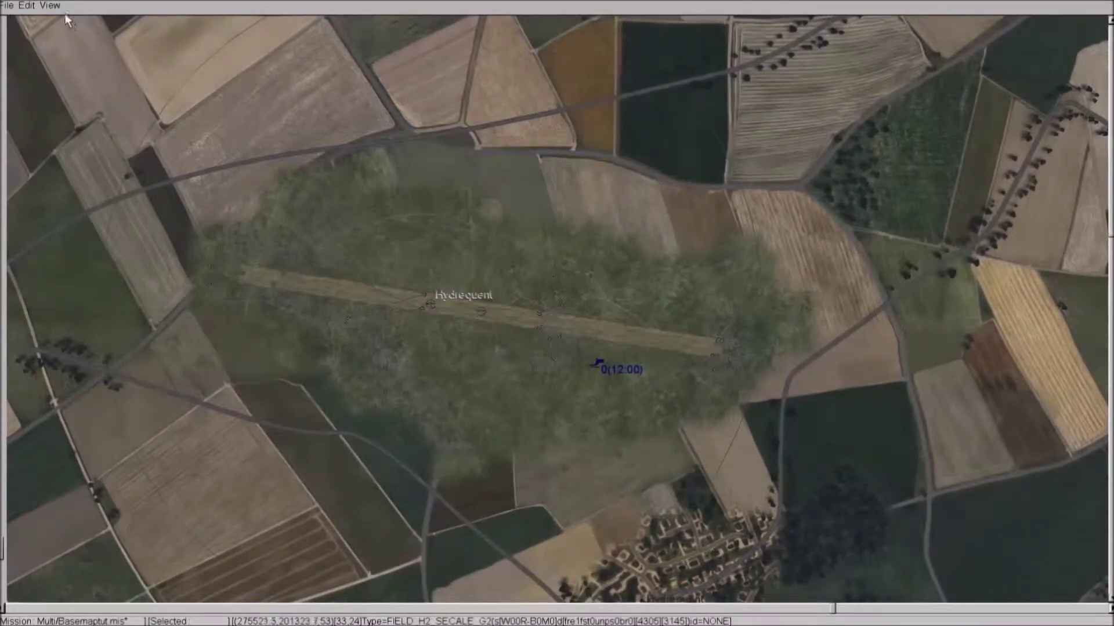
Bring up the Object Browser from the View menu and set the object type to Buildings
left_click(51, 5)
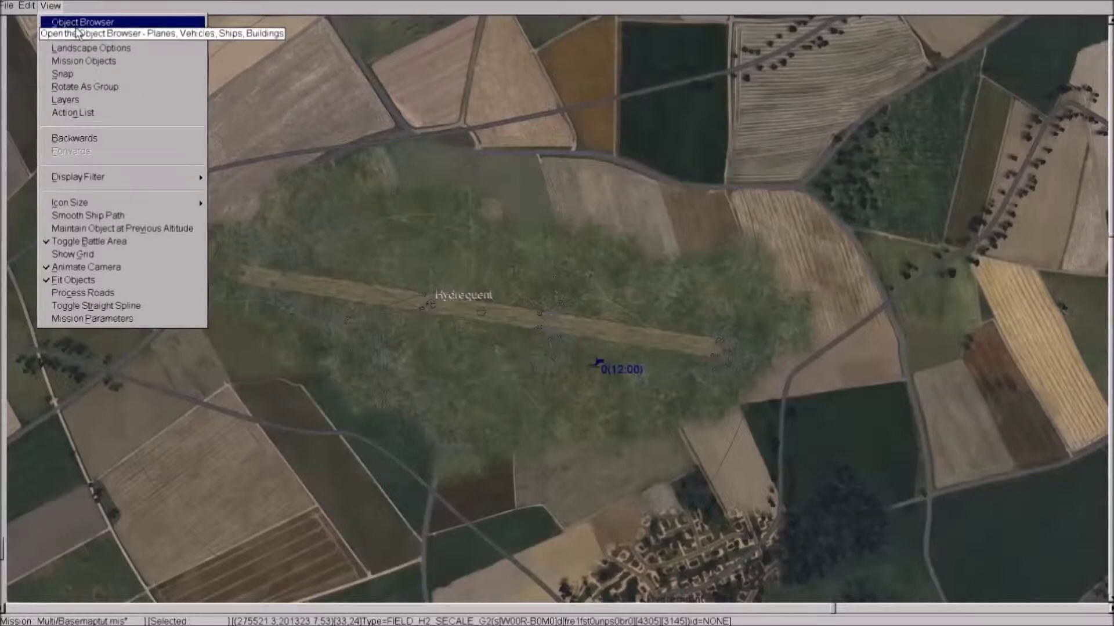
left_click(83, 23)
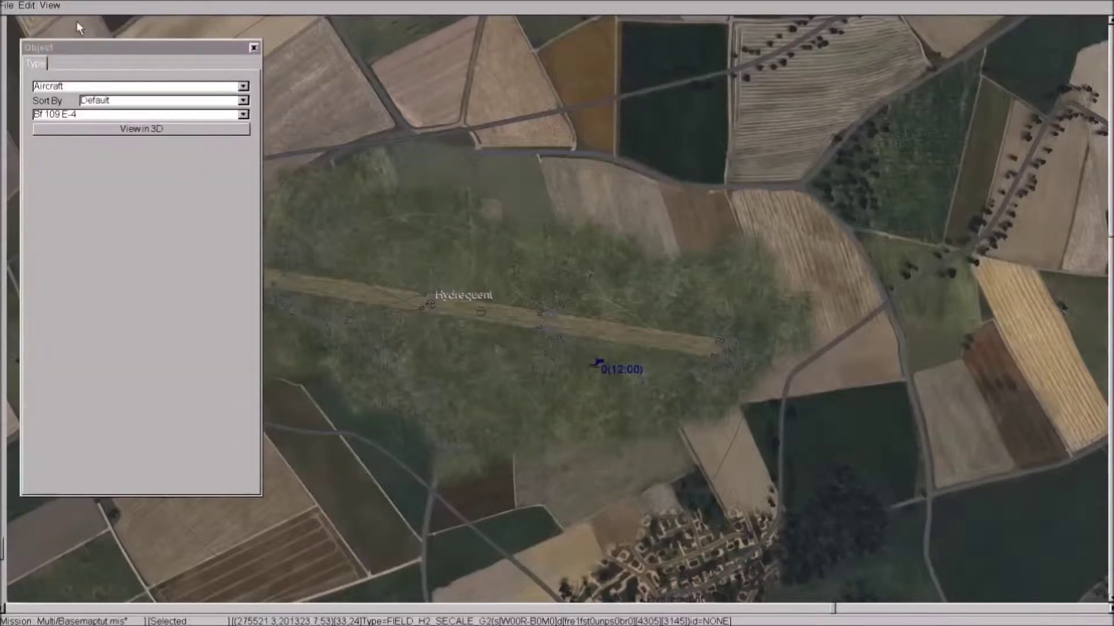
left_click(243, 87)
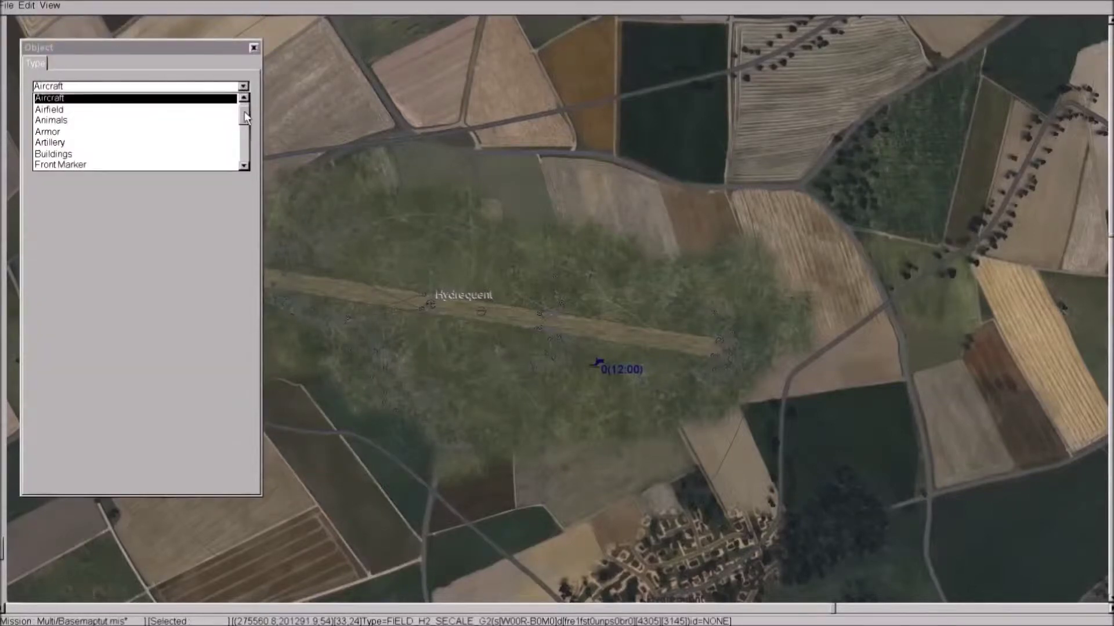
left_click(194, 155)
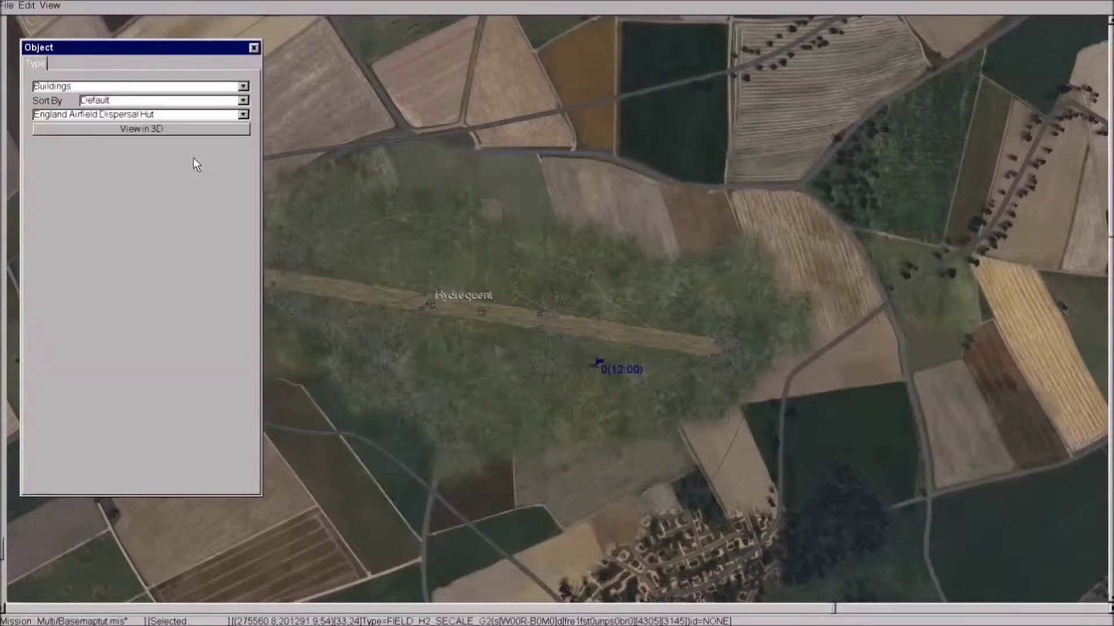
Choose Generic > Airfield > Blast Pen E as the building to place
left_click(244, 115)
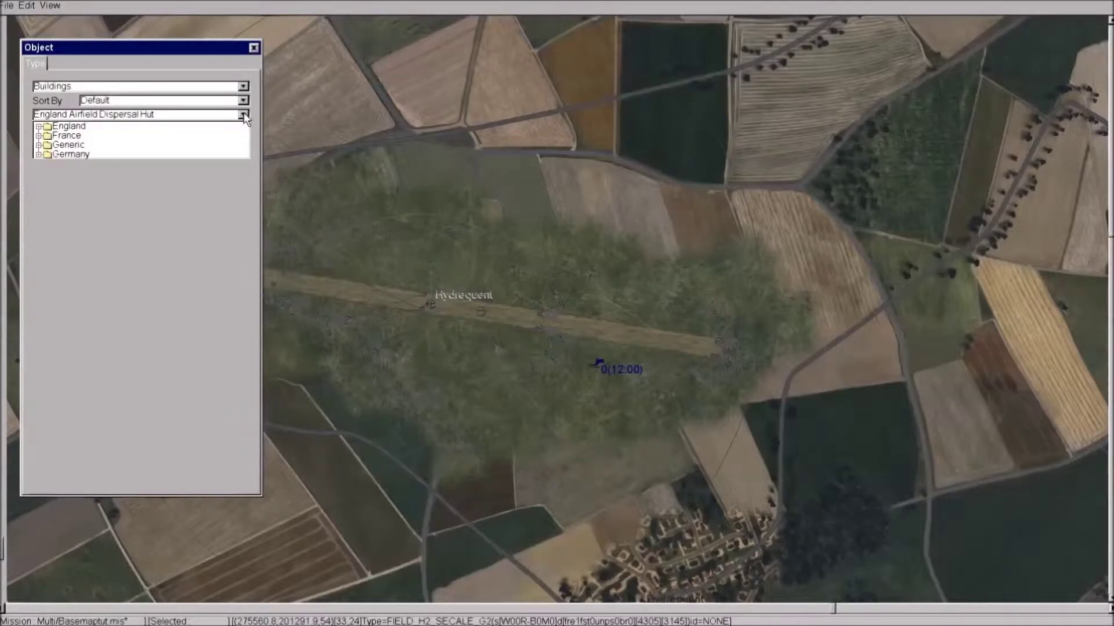
left_click(40, 146)
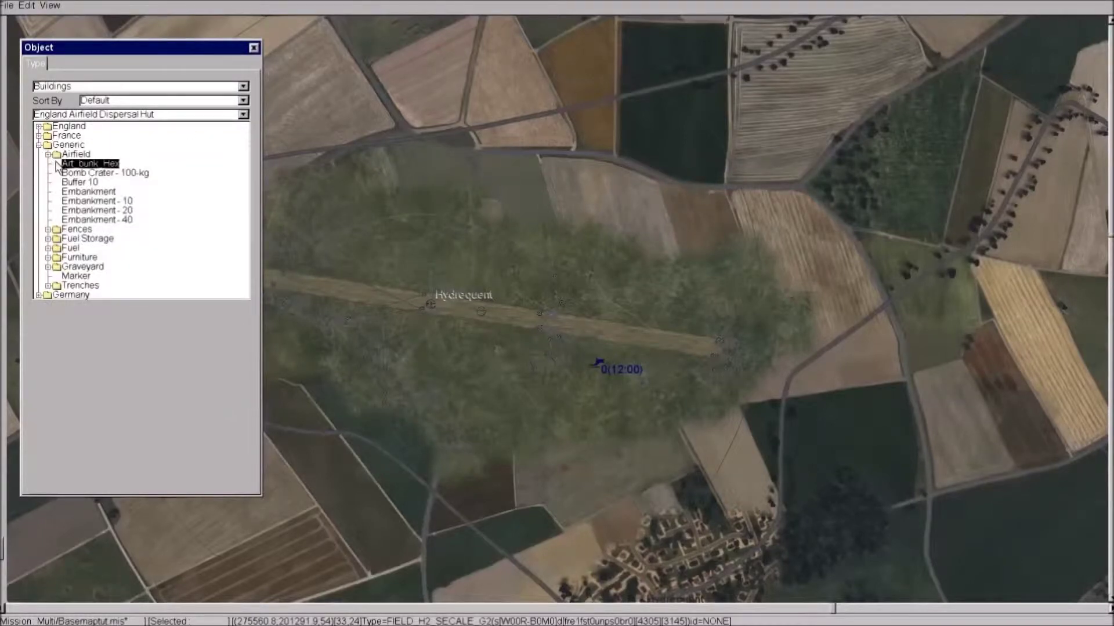
left_click(74, 154)
left_click(48, 154)
left_click(95, 210)
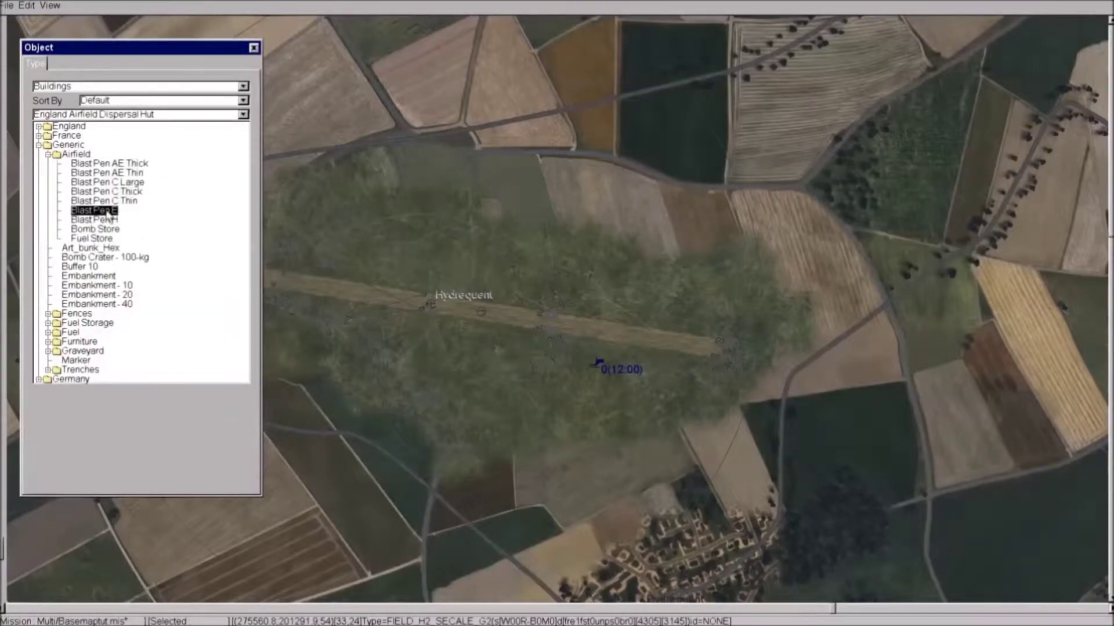
left_click(95, 209)
scroll(351, 222, "up", 1)
scroll(418, 256, "up", 3)
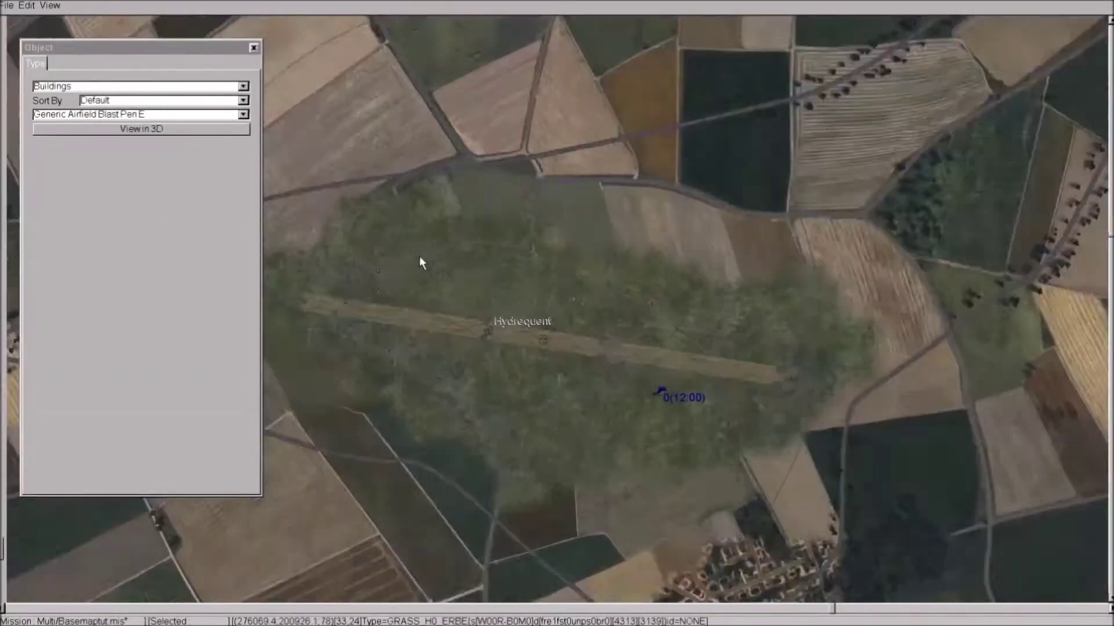
scroll(418, 256, "up", 1)
scroll(518, 301, "up", 2)
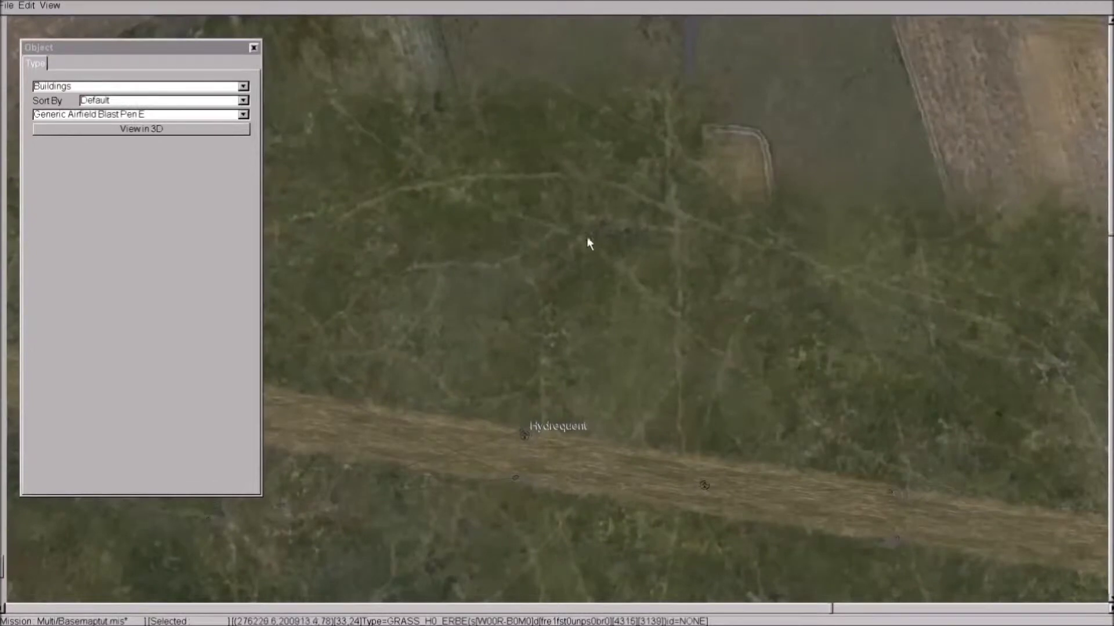
Place the Blast Pen E north of the runway, nudge its heading square, and preview it in 3D
left_click(549, 211)
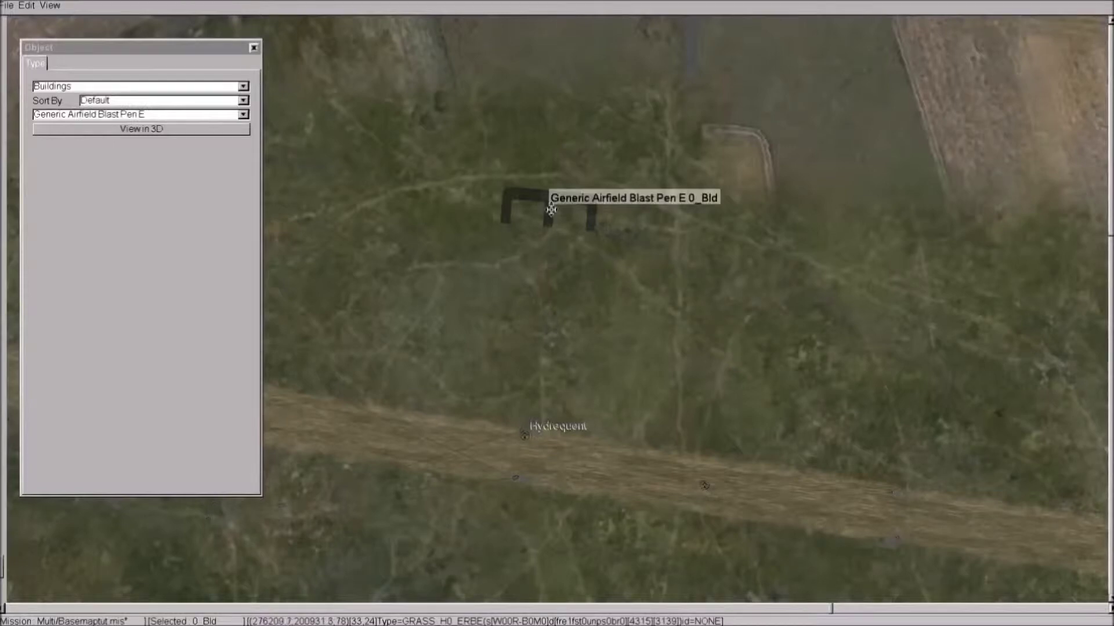
mouse_move(549, 213)
left_mouse_down()
mouse_move(544, 242)
mouse_move(535, 203)
left_mouse_up()
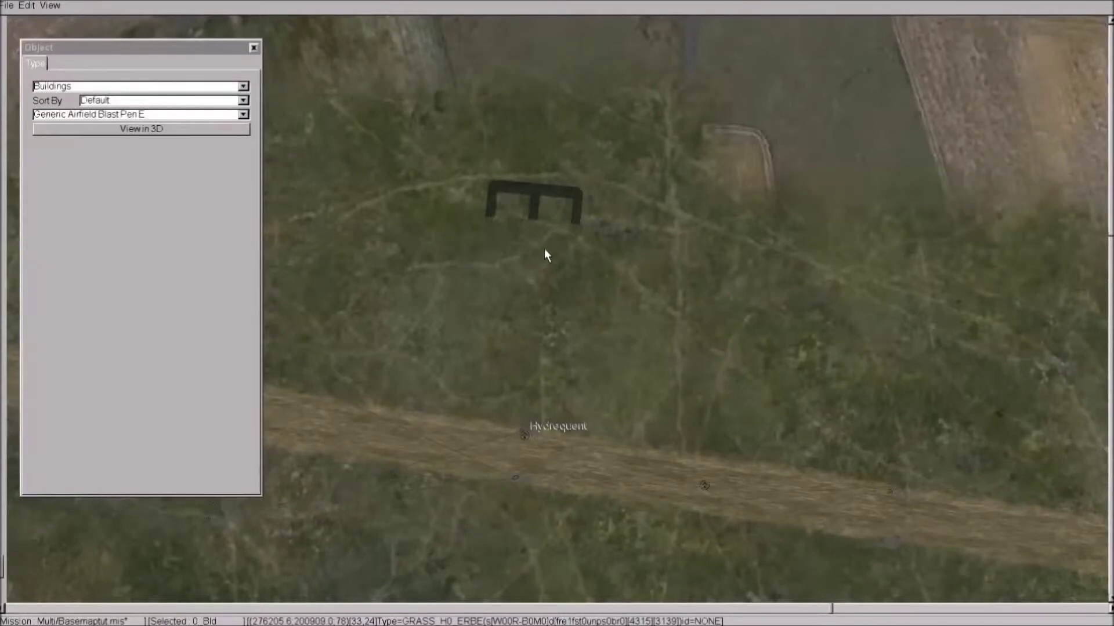
key("Left")
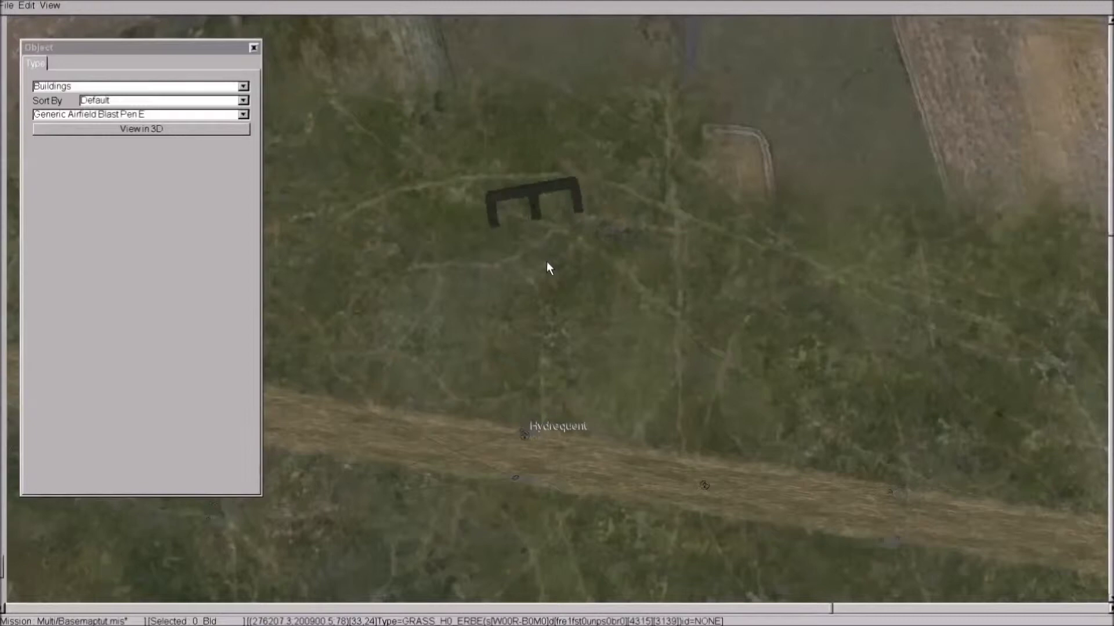
key("Right")
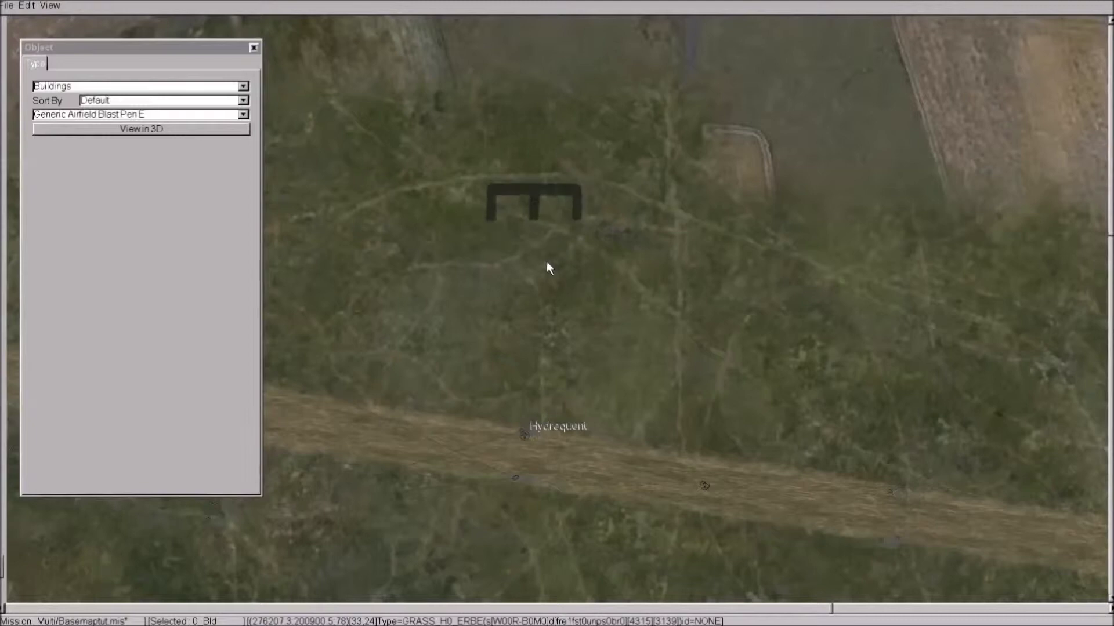
key("Left")
key("Right")
key("Right")
key("Left")
key("Right")
key("Left")
key("Right")
key("Return")
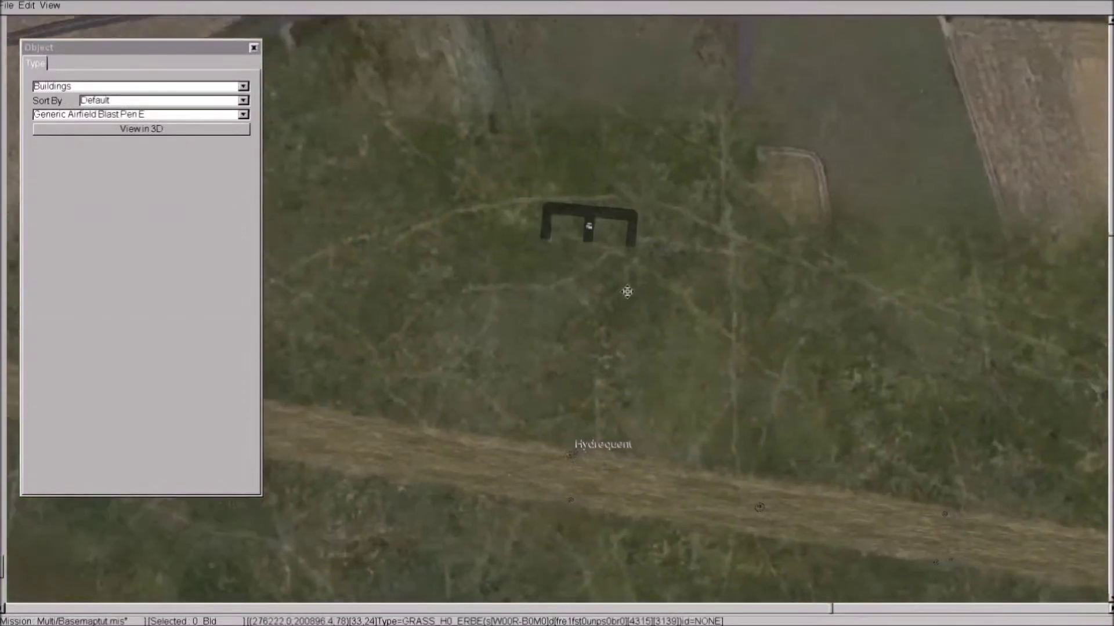
Unselect the placed blast pen on the map
left_click_drag(627, 291, 633, 298)
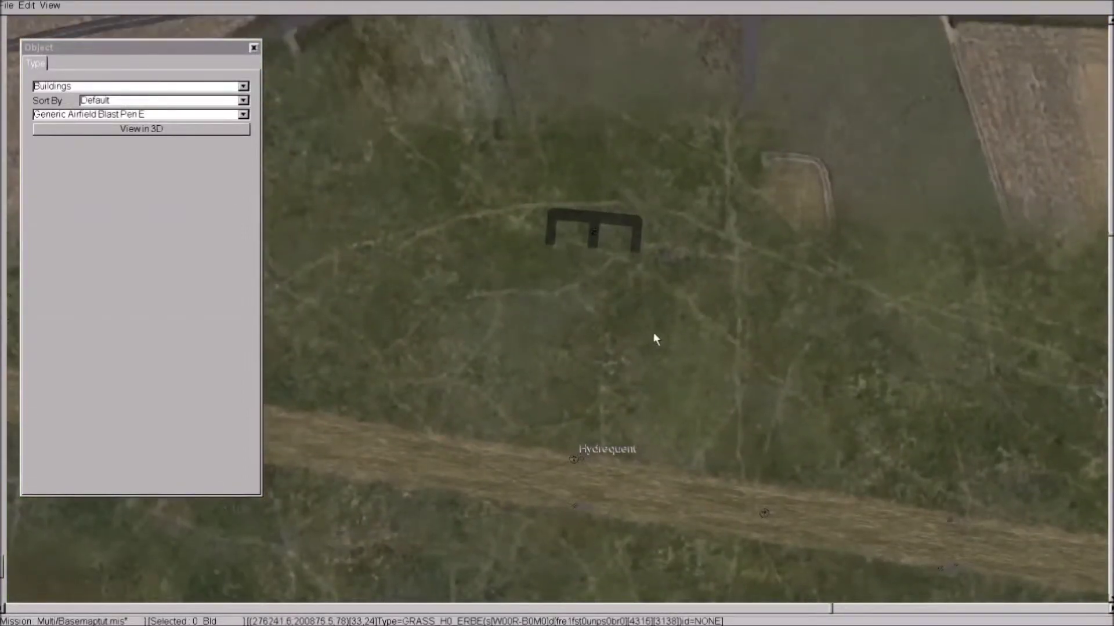
right_click(618, 304)
left_click(645, 314)
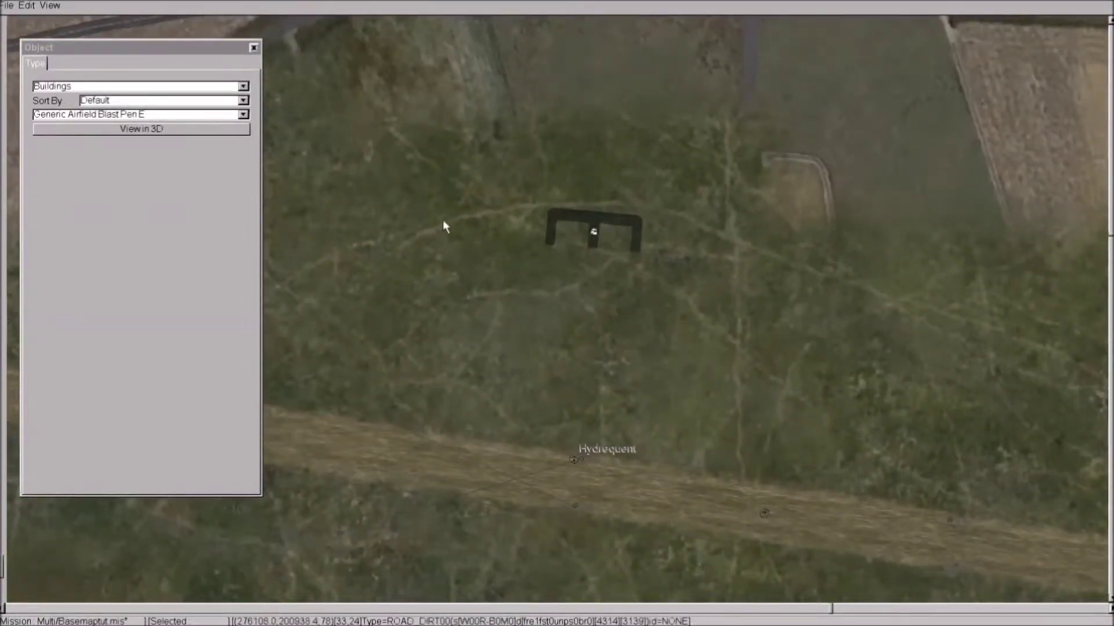
Pick Static > Environment Camo Net - Plane - Medium and place it over the pen's left bay
left_click(243, 87)
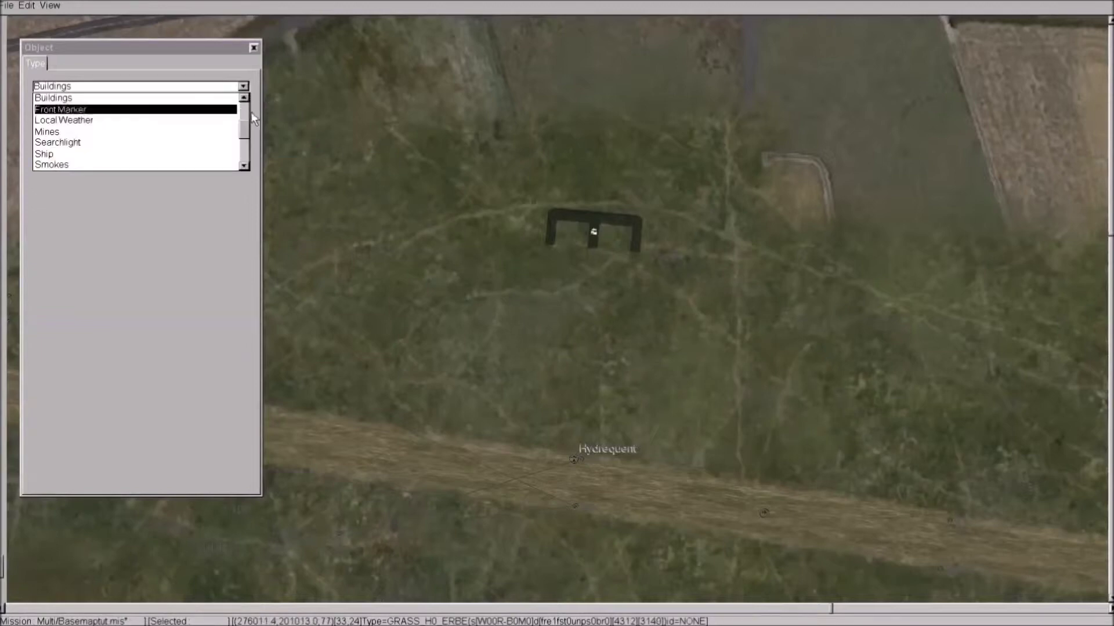
left_click_drag(246, 135, 246, 159)
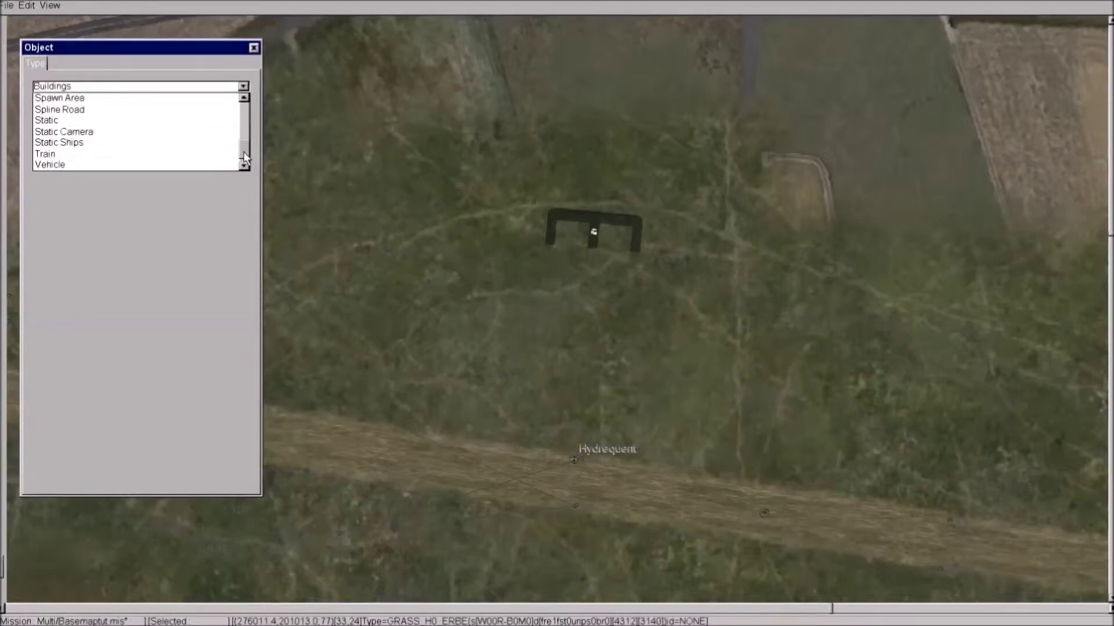
left_click(52, 120)
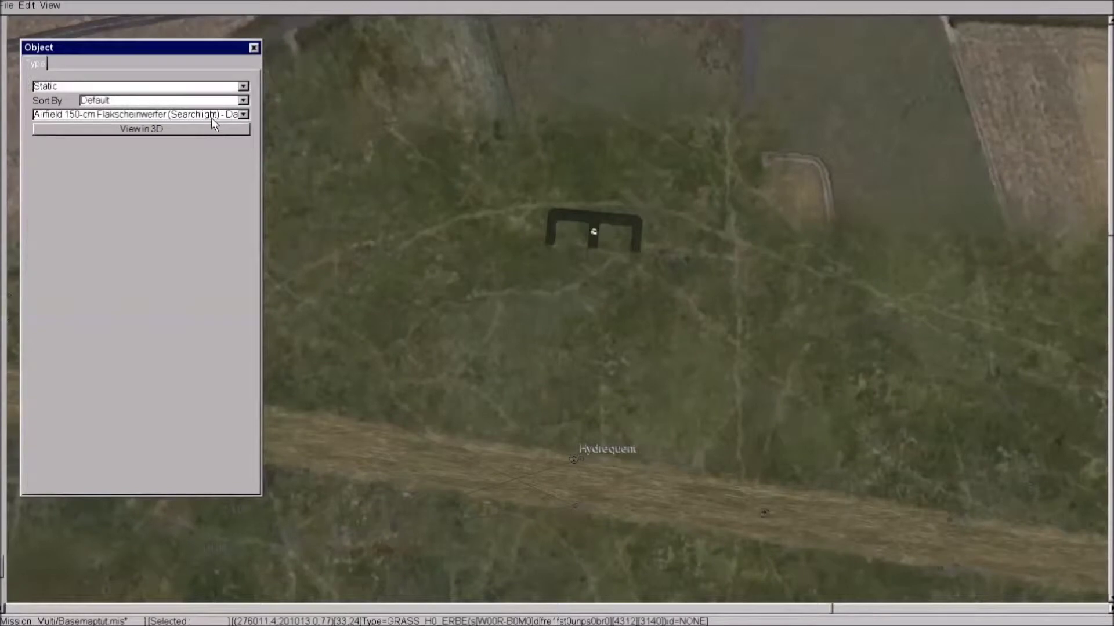
left_click(243, 114)
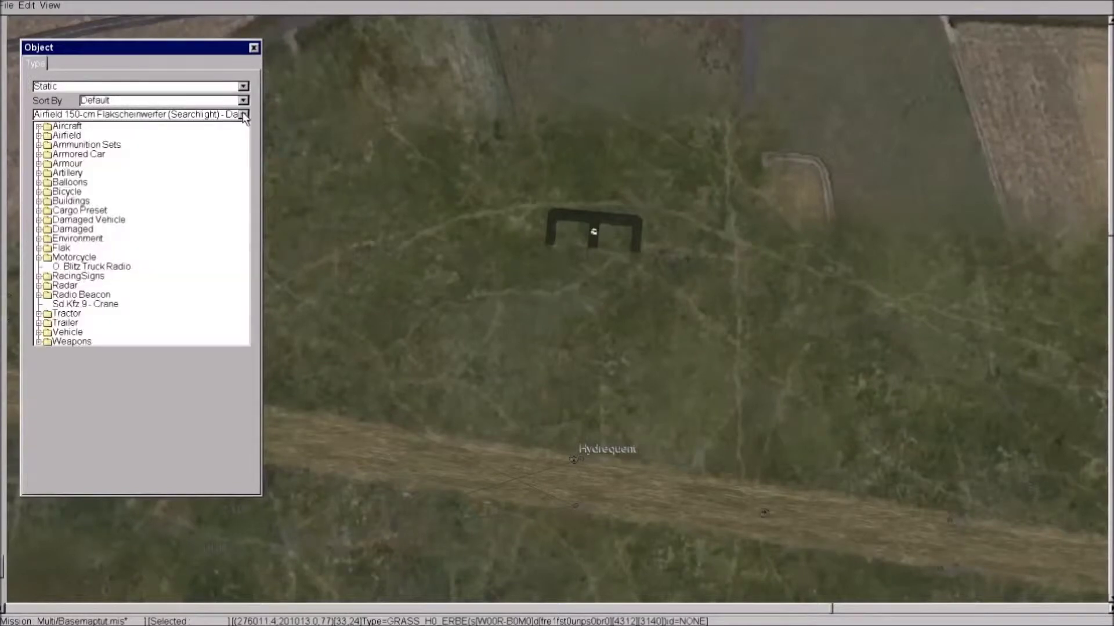
left_click(41, 240)
left_click(245, 337)
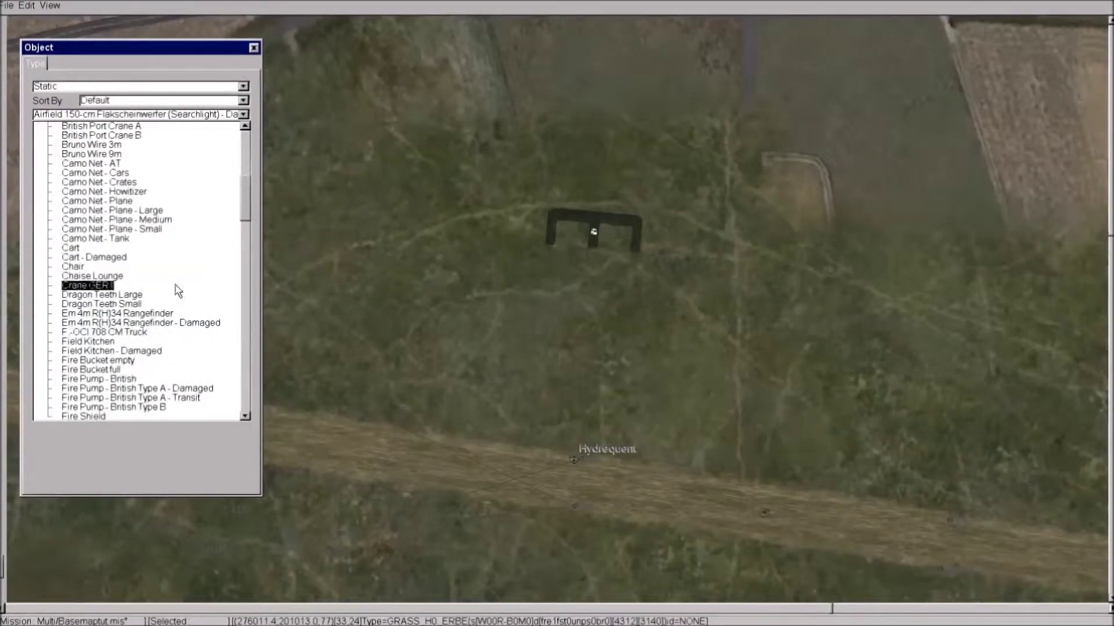
left_click(120, 221)
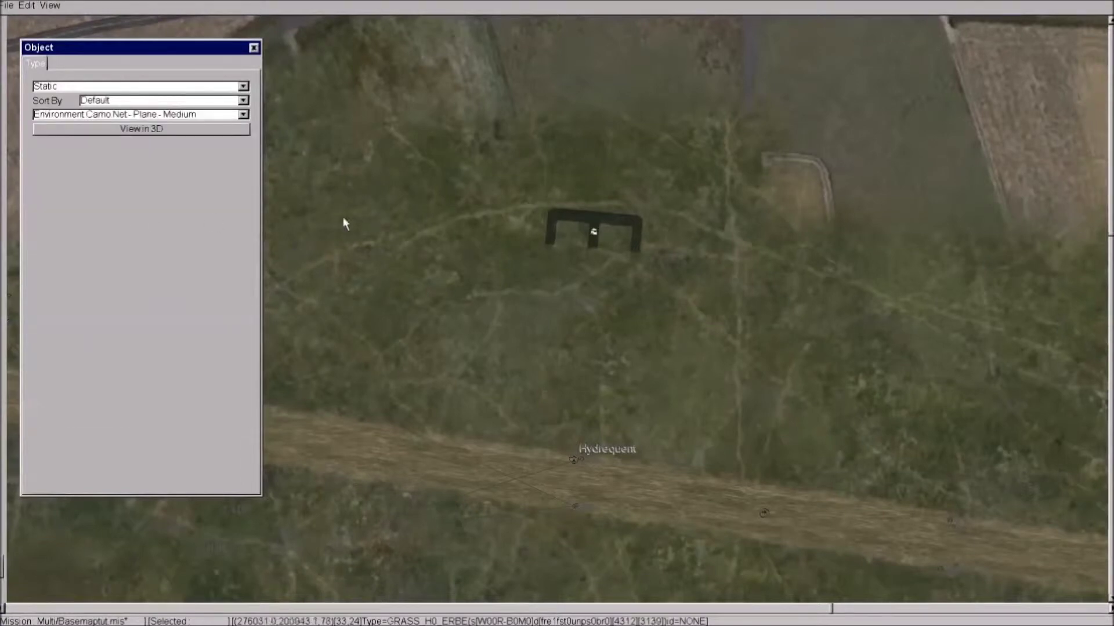
scroll(563, 223, "down", 1)
scroll(564, 223, "up", 4)
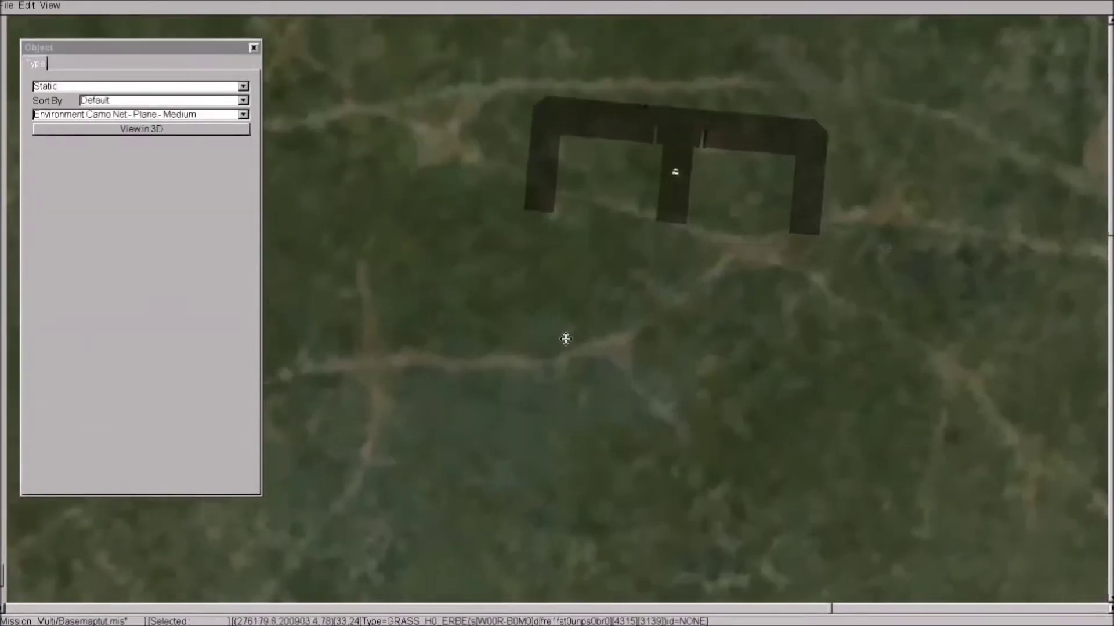
left_click(602, 231, "ctrl")
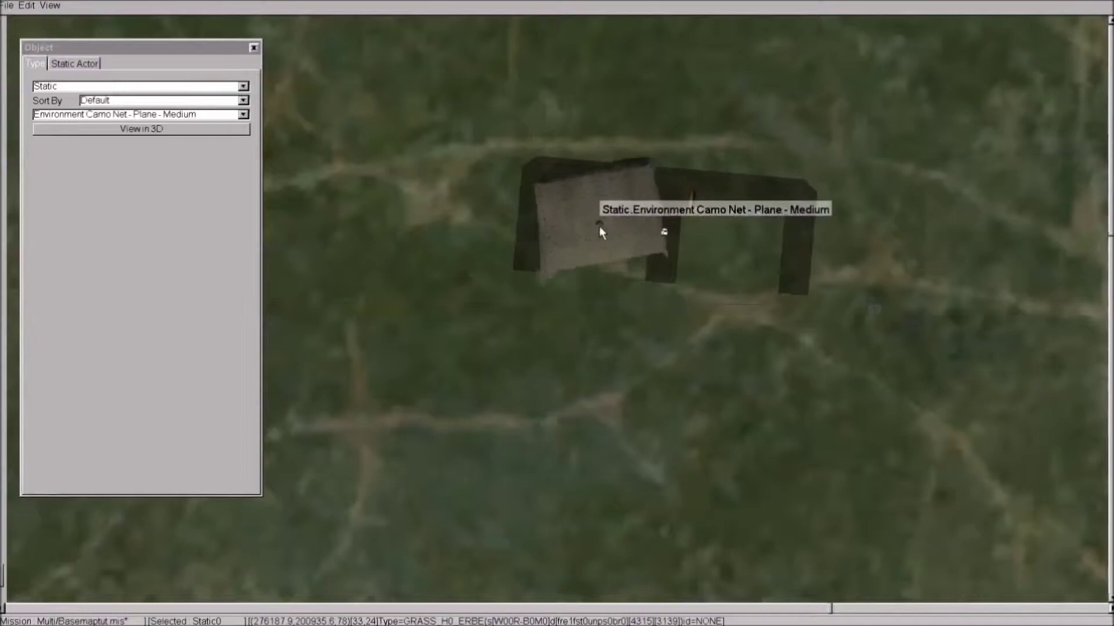
Inspect the first camo net in the 3D view and return to the top-down map
key("Return")
mouse_move(599, 226)
left_mouse_down()
mouse_move(599, 479)
mouse_move(599, 261)
left_mouse_up()
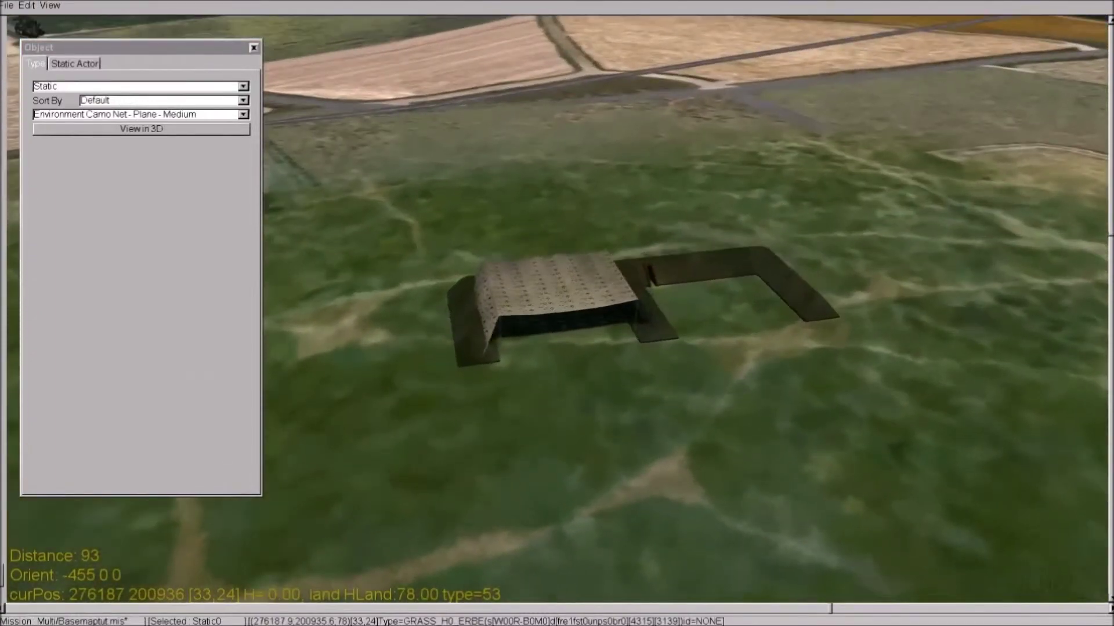
key("Return")
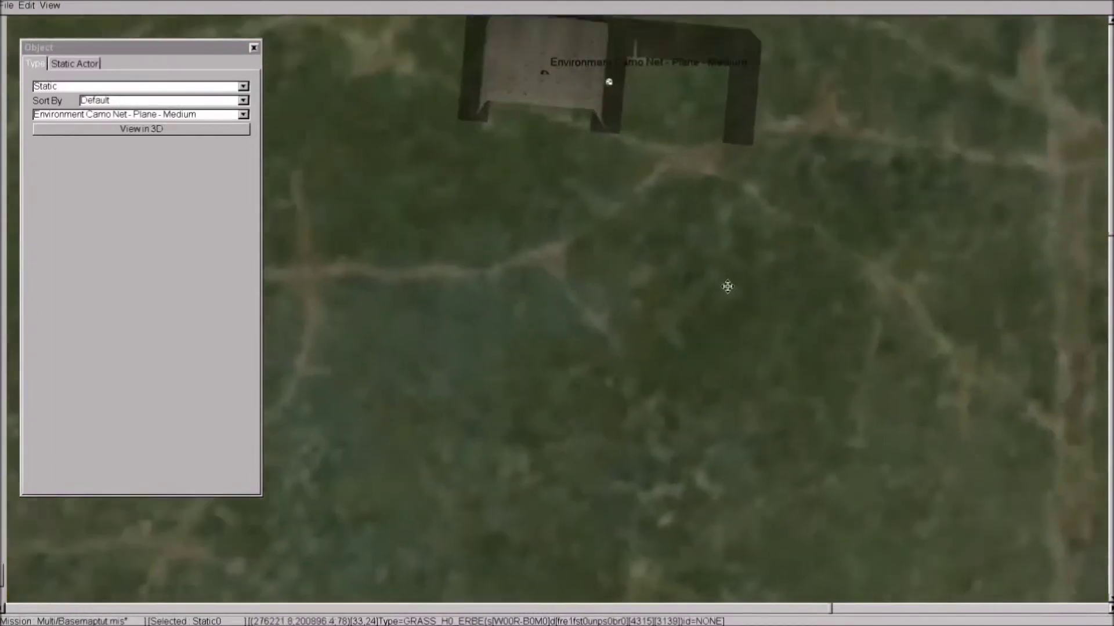
left_click_drag(650, 131, 649, 306)
Place a second medium camo net over the right bay and check both nets in 3D
left_click(608, 203)
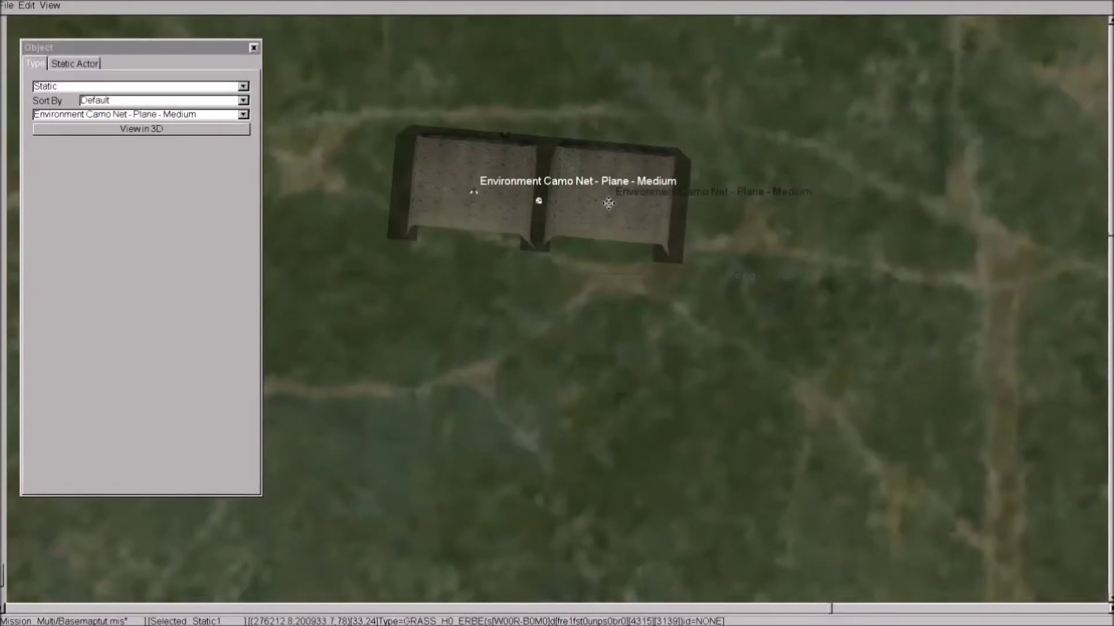
key("Return")
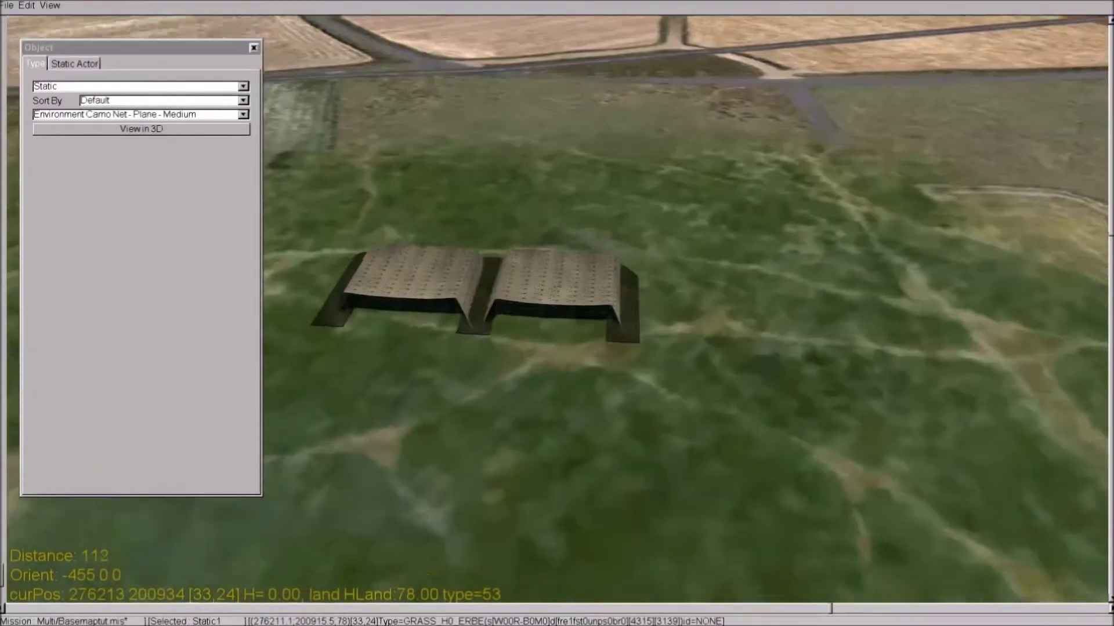
key("Return")
scroll(570, 208, "down", 5)
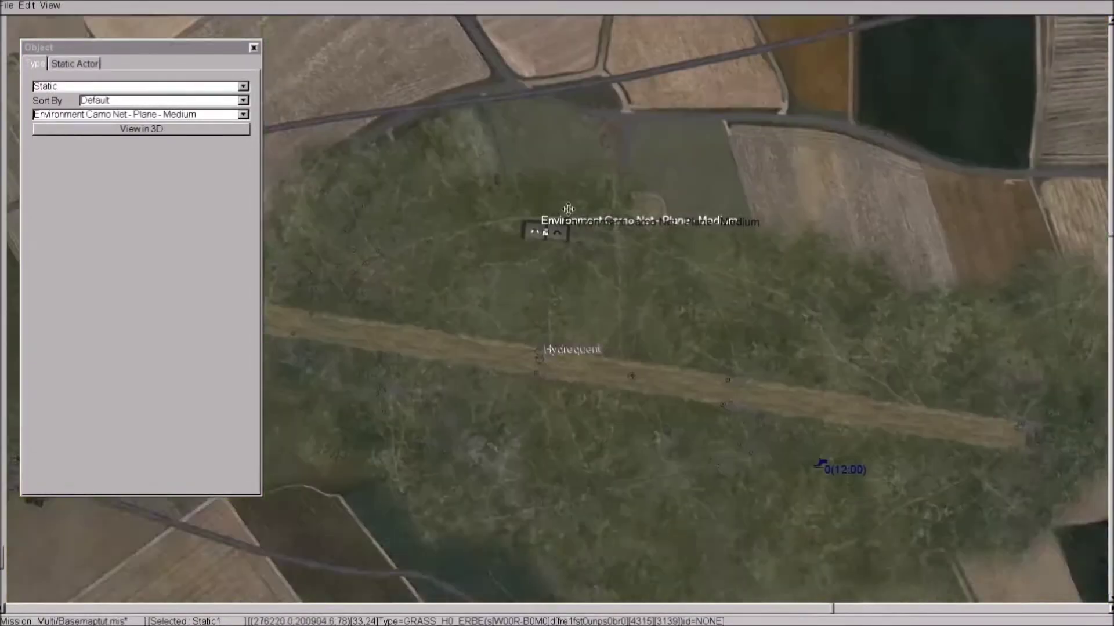
Unselect the camo net and choose Aircraft > Bf 109 E-4 as the static object
right_click(558, 296)
left_click(564, 305)
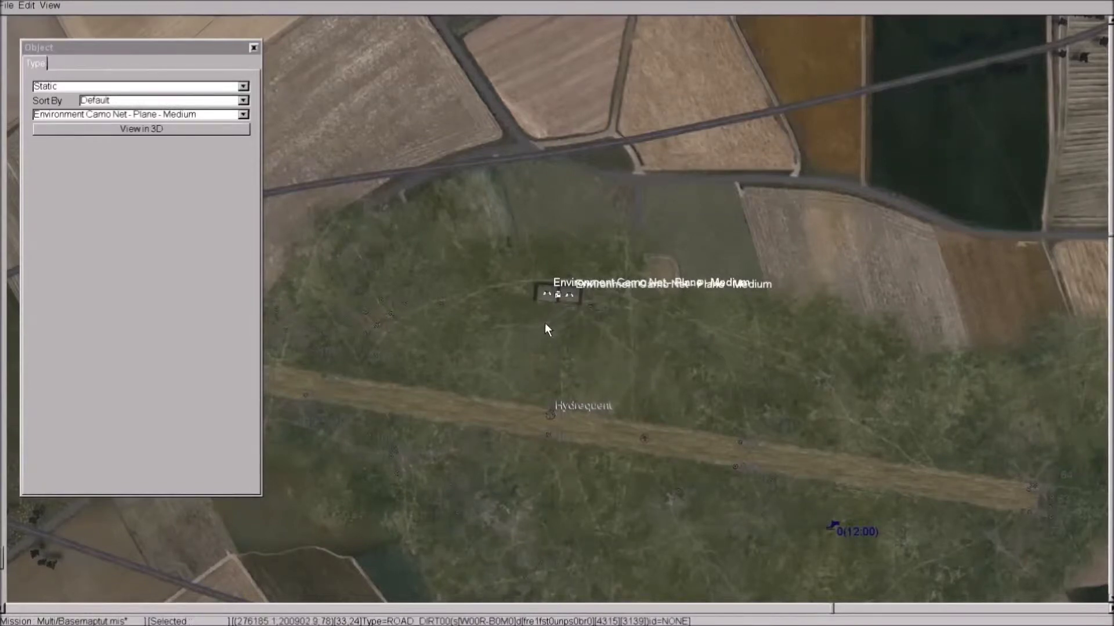
scroll(544, 322, "up", 3)
scroll(545, 323, "up", 3)
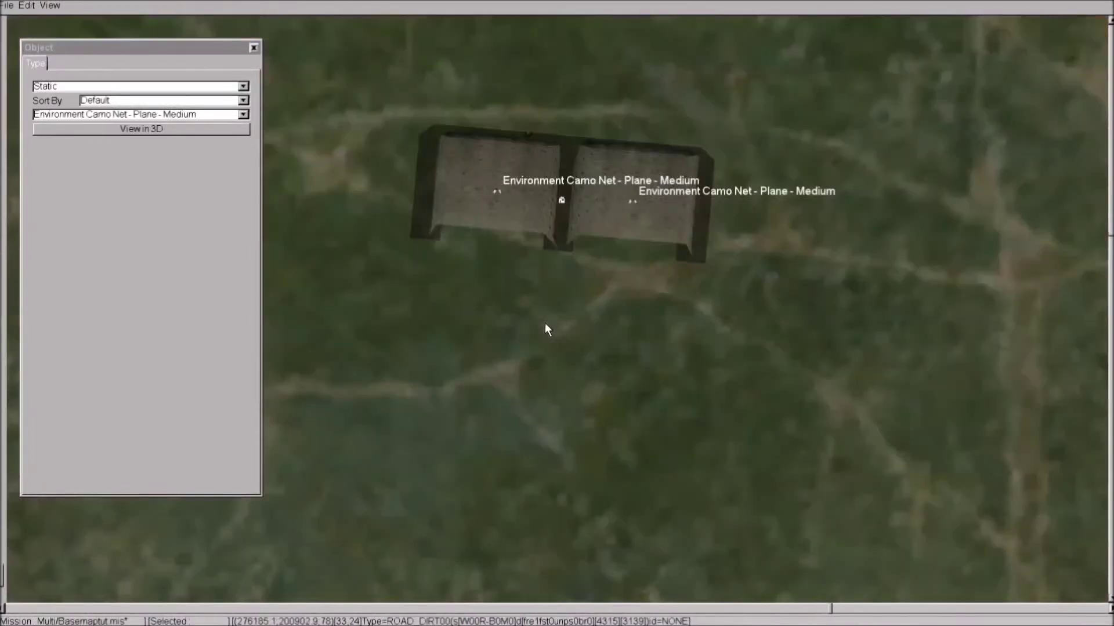
left_click(218, 128)
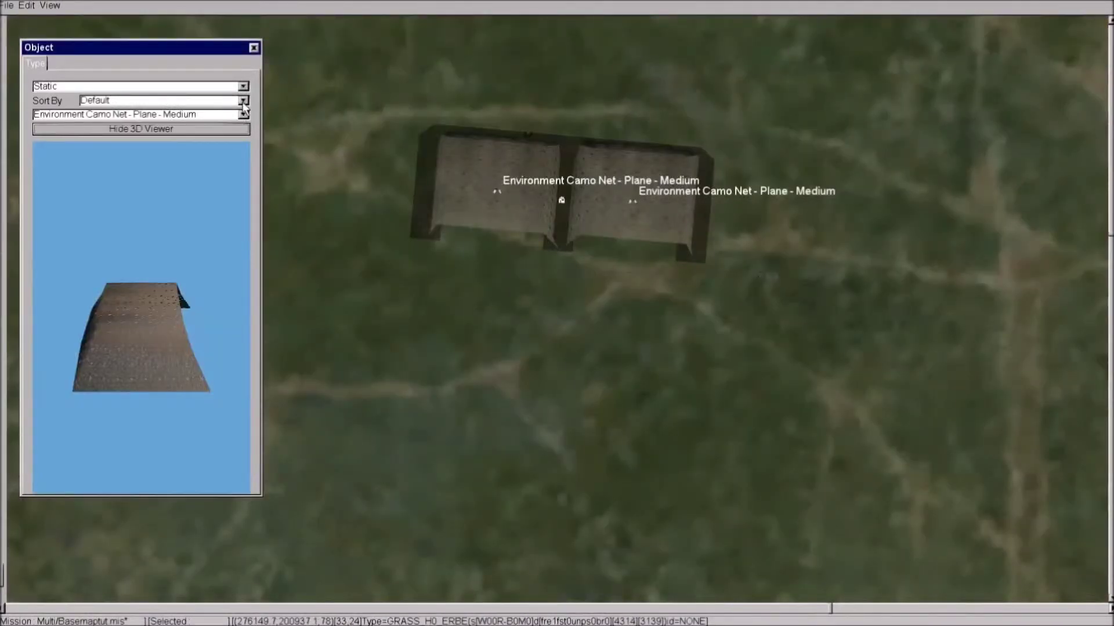
left_click(242, 115)
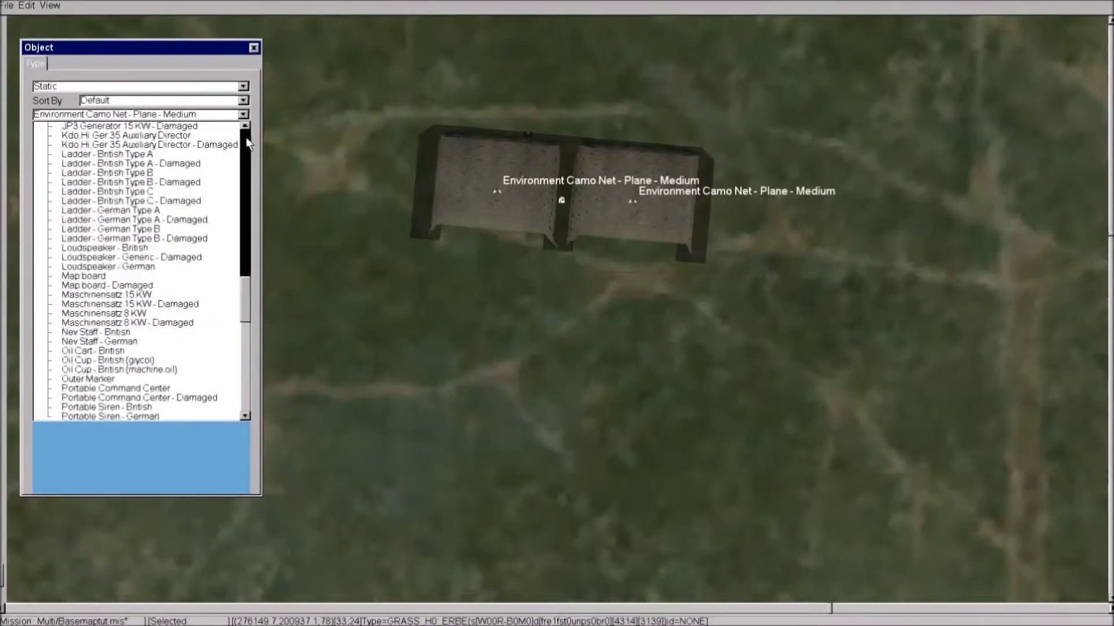
left_click_drag(245, 262, 246, 124)
left_click(61, 127)
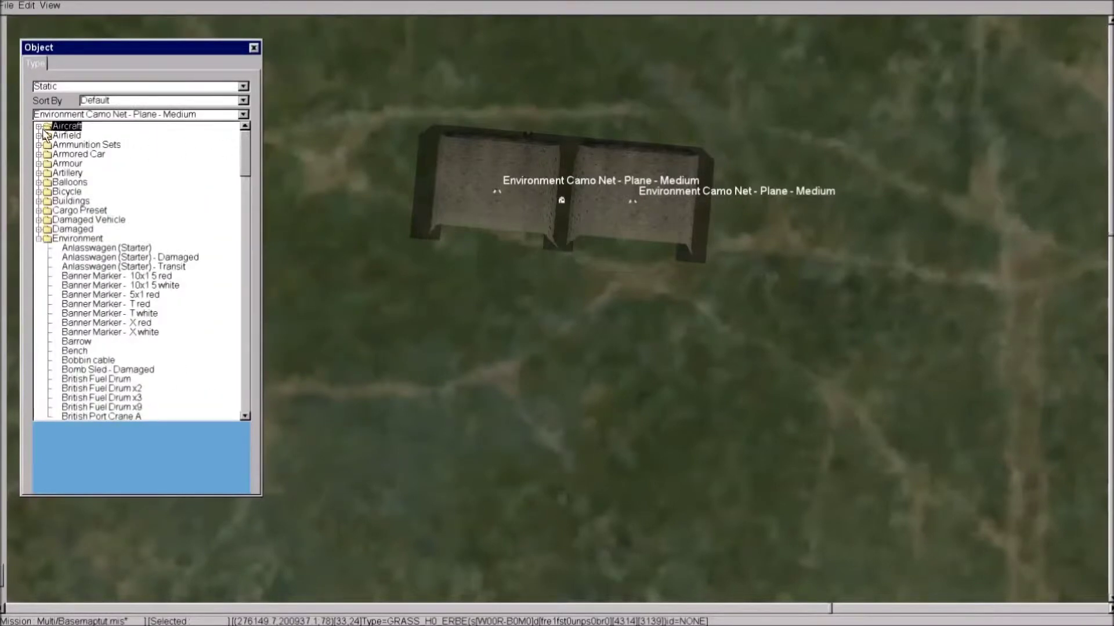
left_click(39, 126)
left_click(83, 192)
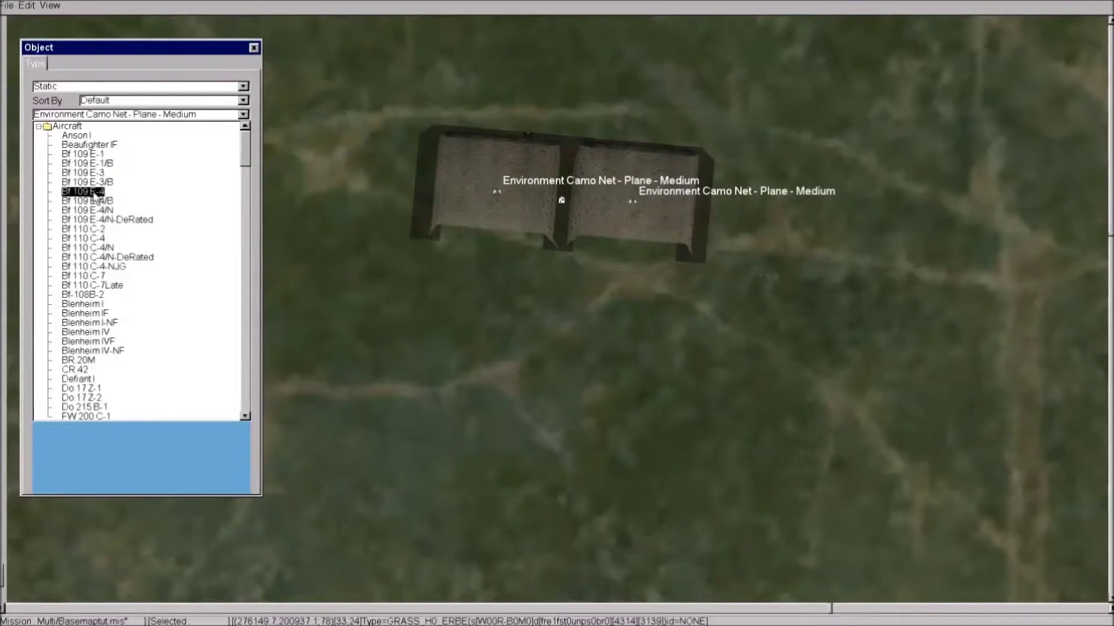
left_click(95, 193)
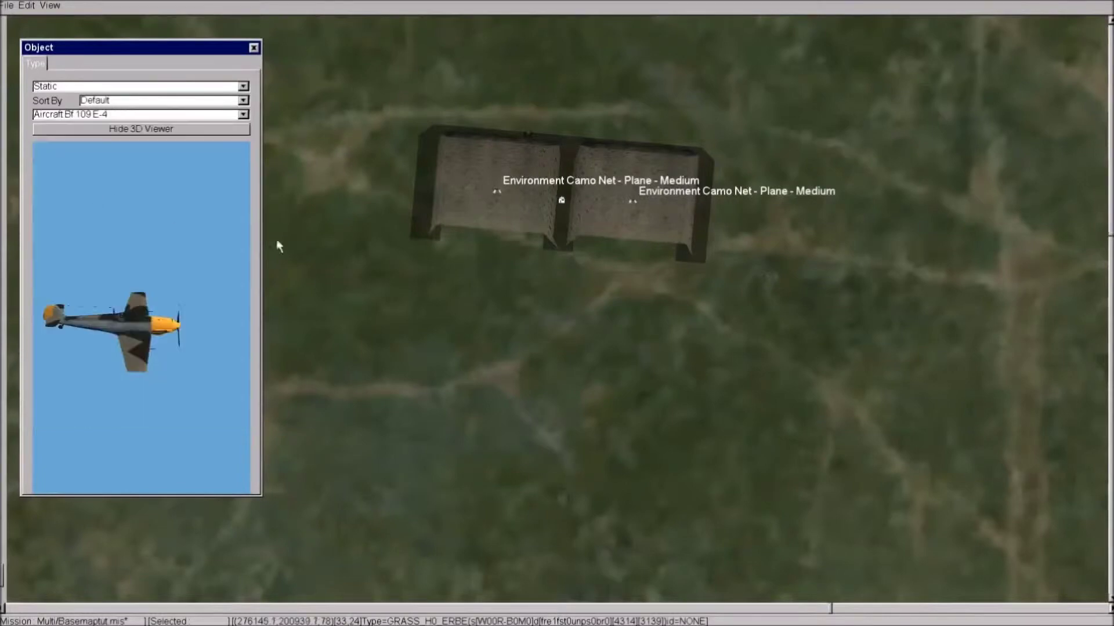
Place a static Bf 109 E-4, move it under the camo nets, and inspect it in 3D
left_click(612, 299)
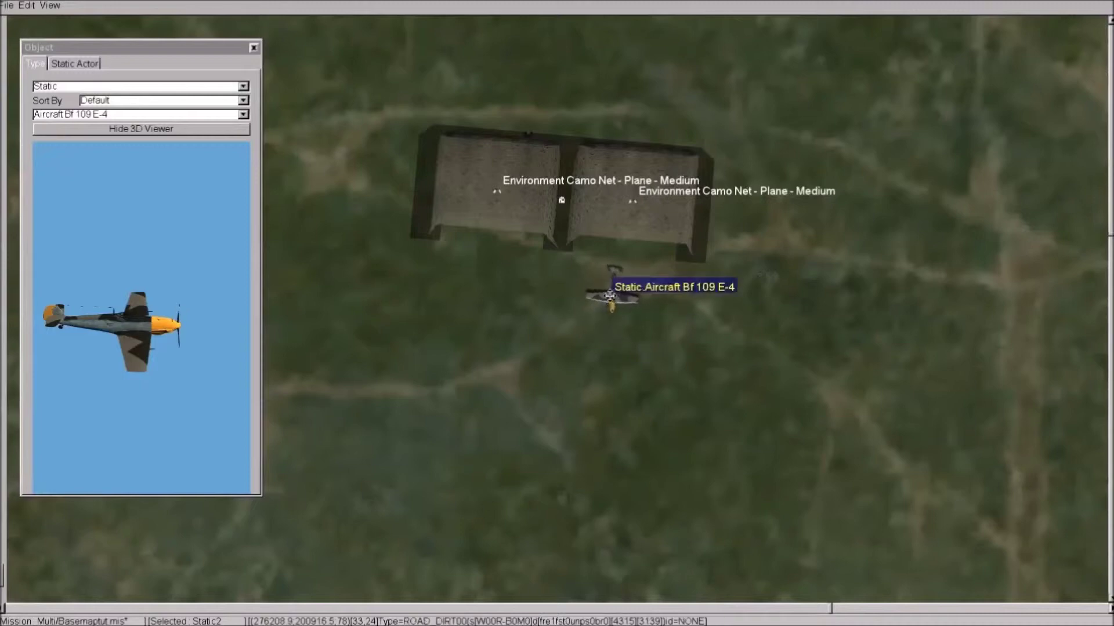
left_click_drag(611, 297, 634, 230)
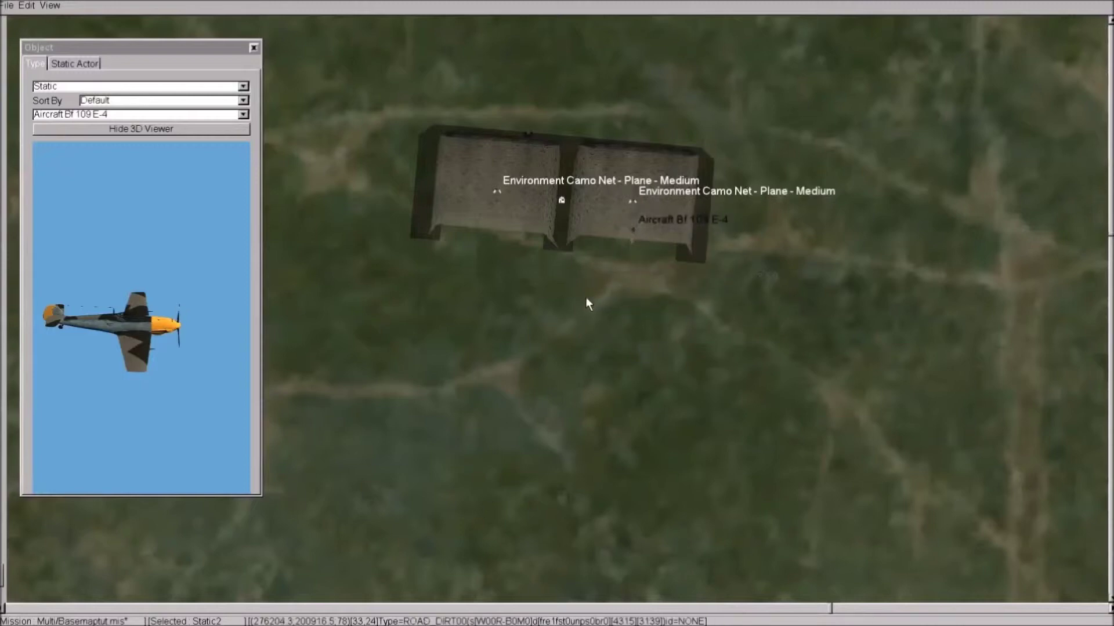
key("Return")
mouse_move(586, 296)
left_mouse_down()
mouse_move(557, 314)
mouse_move(557, 261)
left_mouse_up()
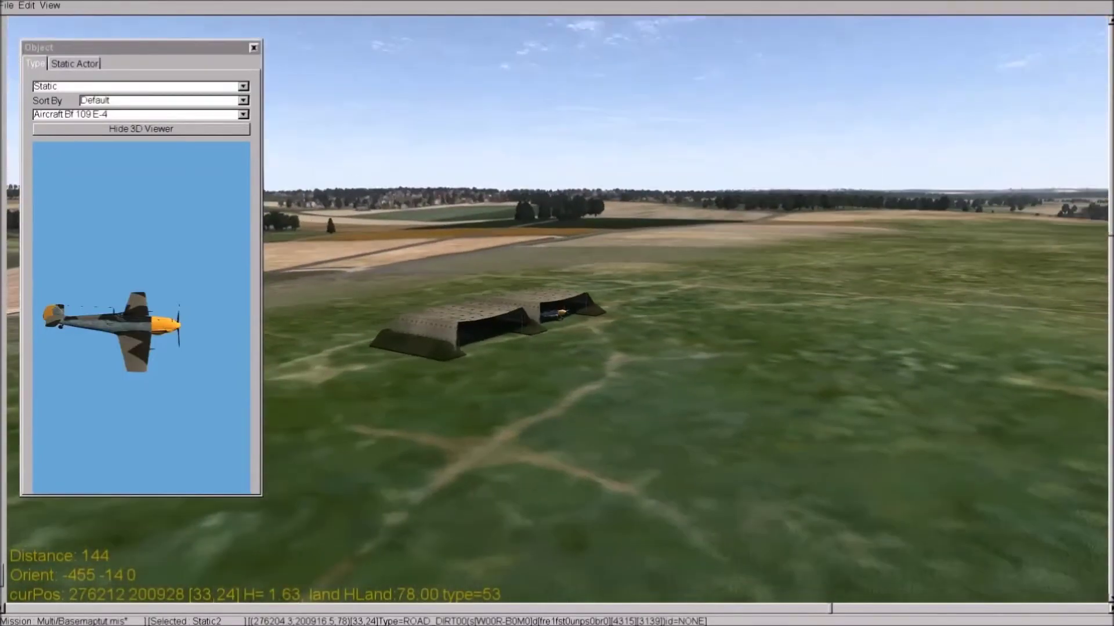
mouse_move(556, 313)
left_mouse_down()
mouse_move(609, 313)
mouse_move(557, 436)
left_mouse_up()
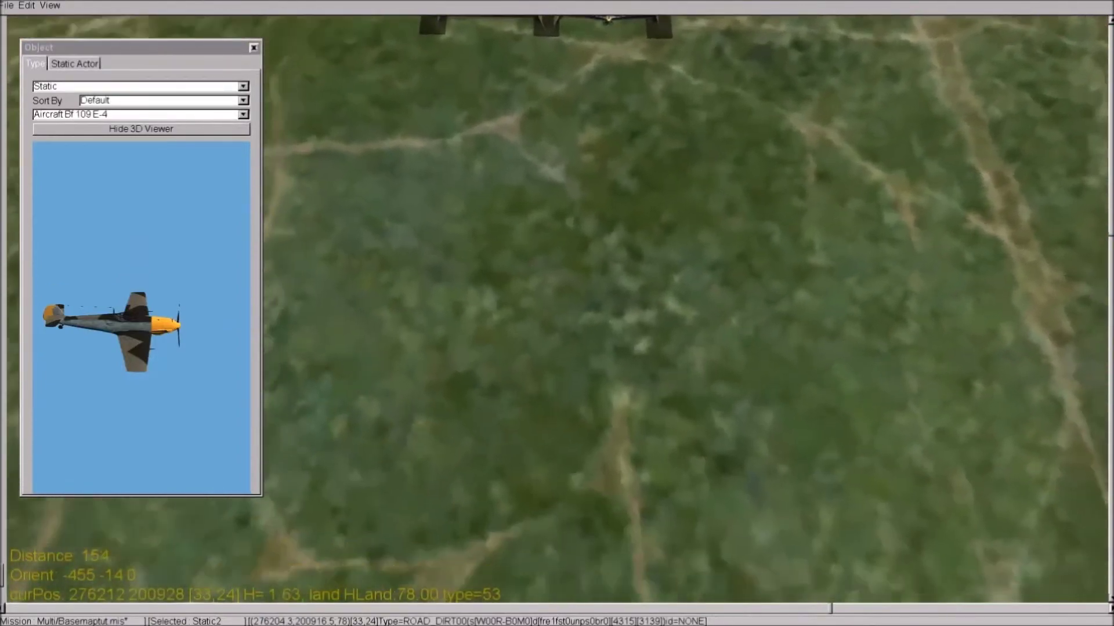
scroll(645, 166, "down", 3)
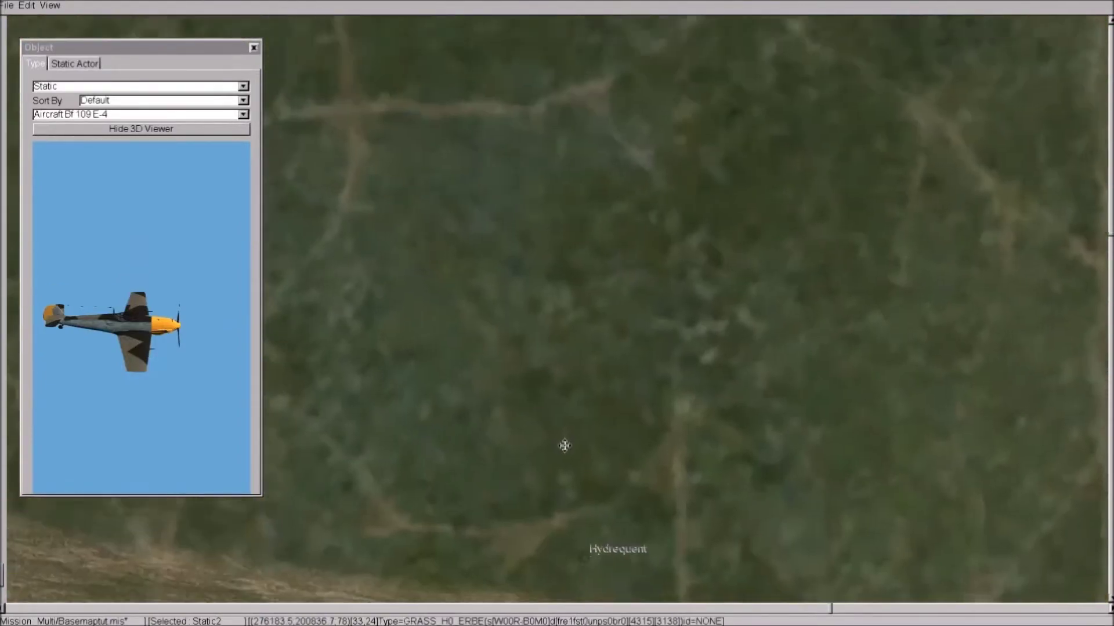
left_click_drag(524, 230, 557, 436)
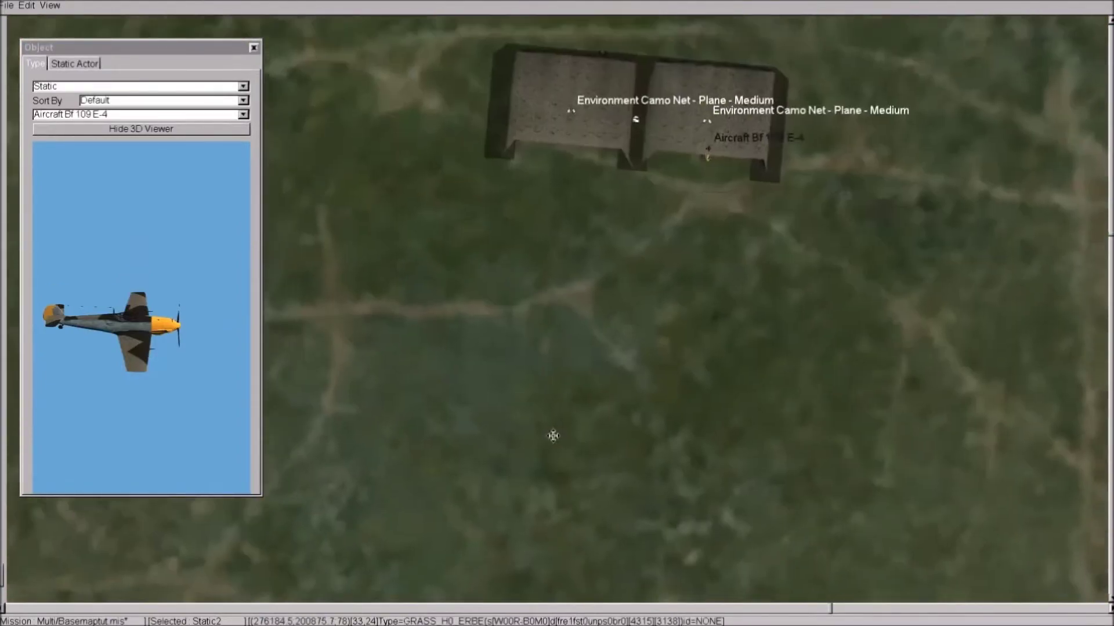
Unselect the parked Bf 109 via its right-click menu
right_click(557, 364)
left_click(573, 371)
scroll(509, 341, "down", 3)
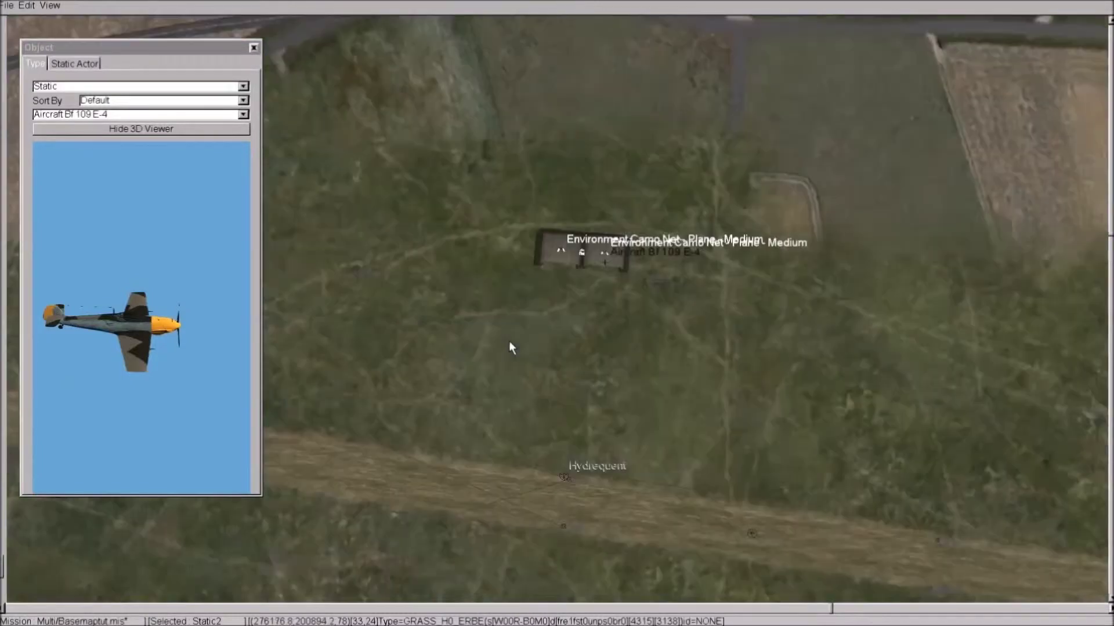
right_click(509, 341)
left_click(522, 347)
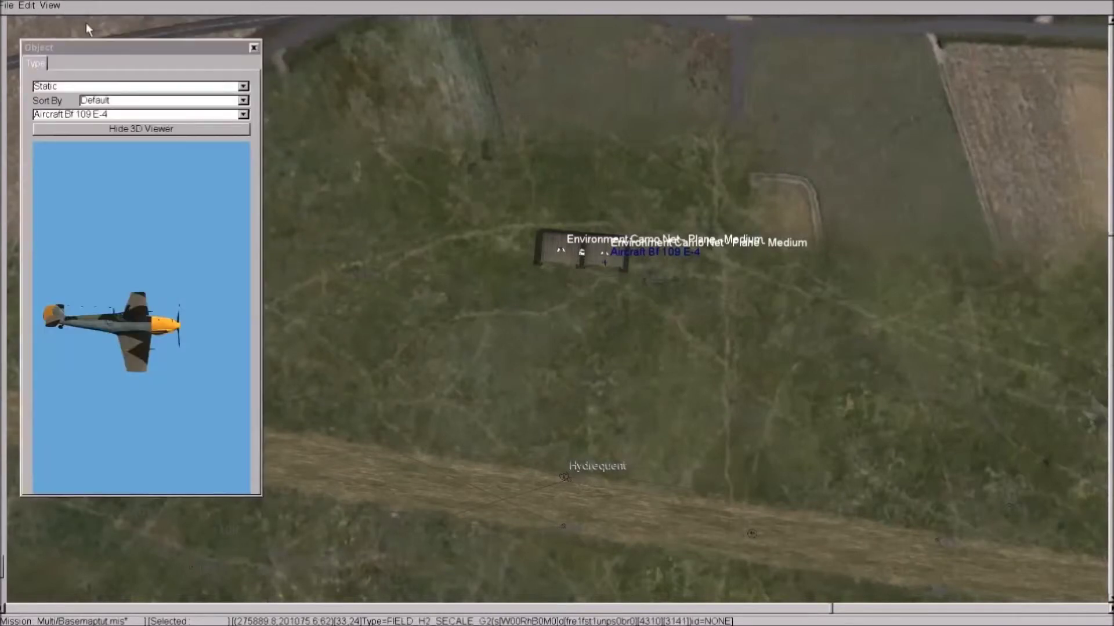
Switch the type to Buildings and choose Generic Airfield Blast Pen E again
left_click(243, 86)
left_click_drag(243, 113, 245, 103)
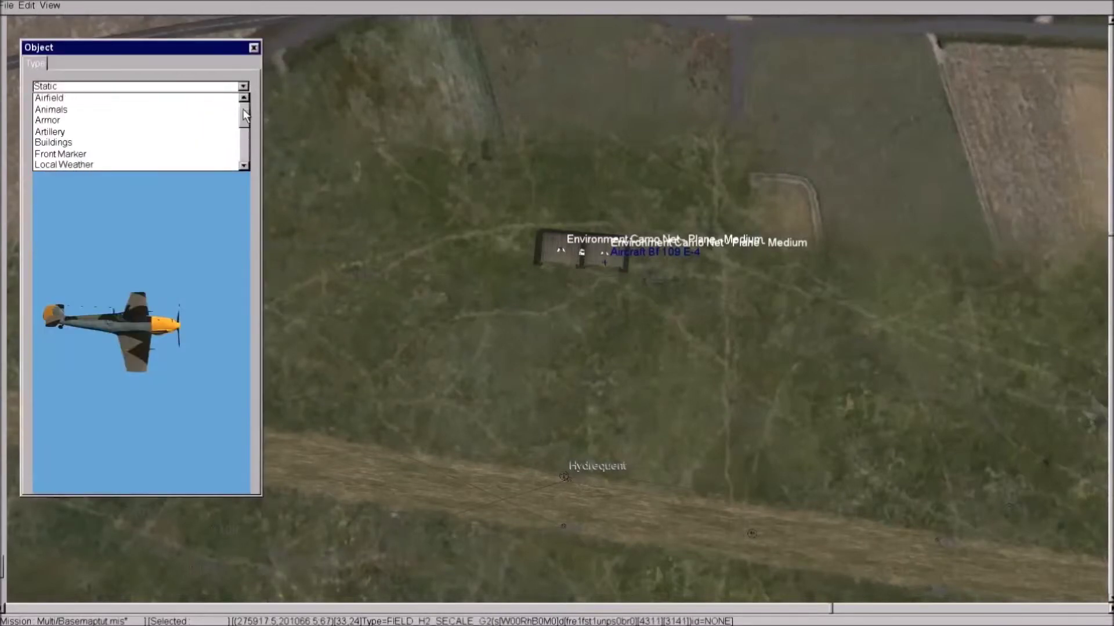
left_click(200, 144)
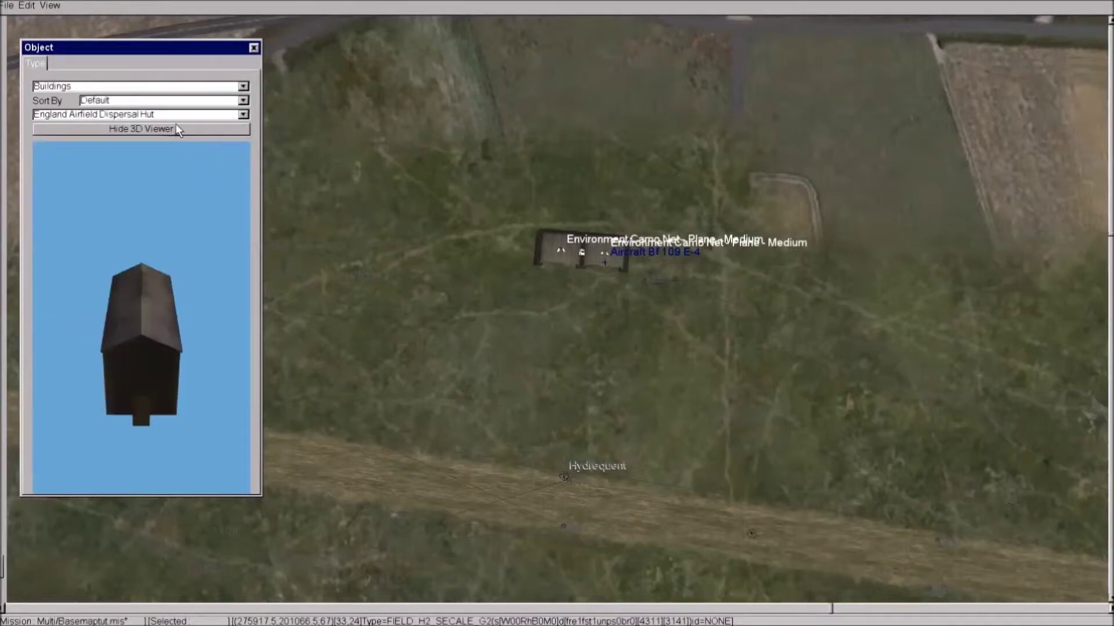
double_click(69, 145)
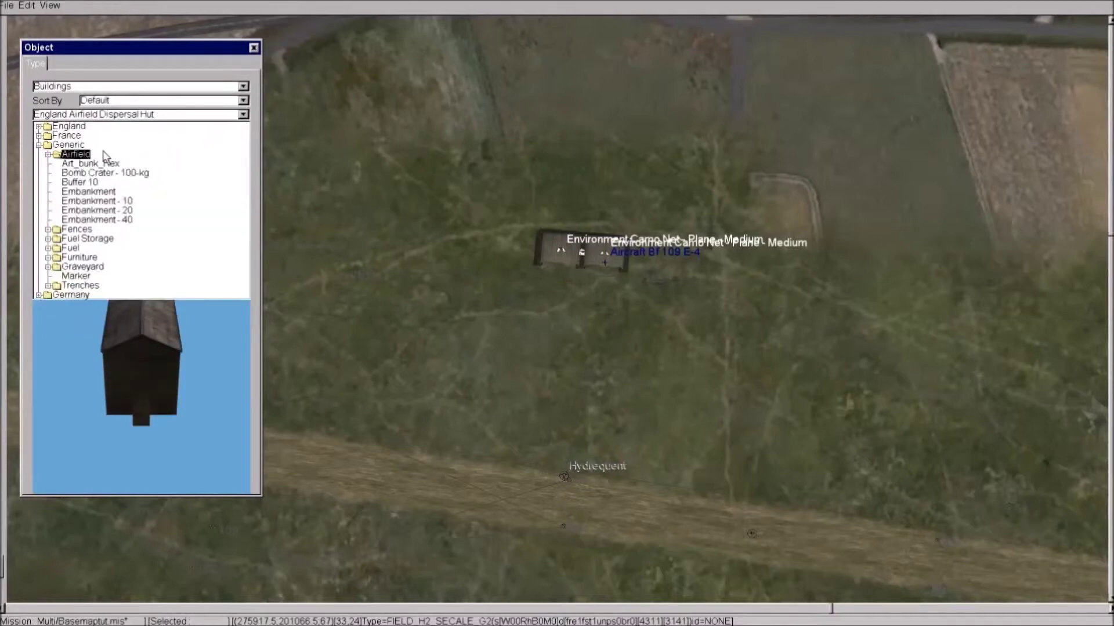
left_click(95, 210)
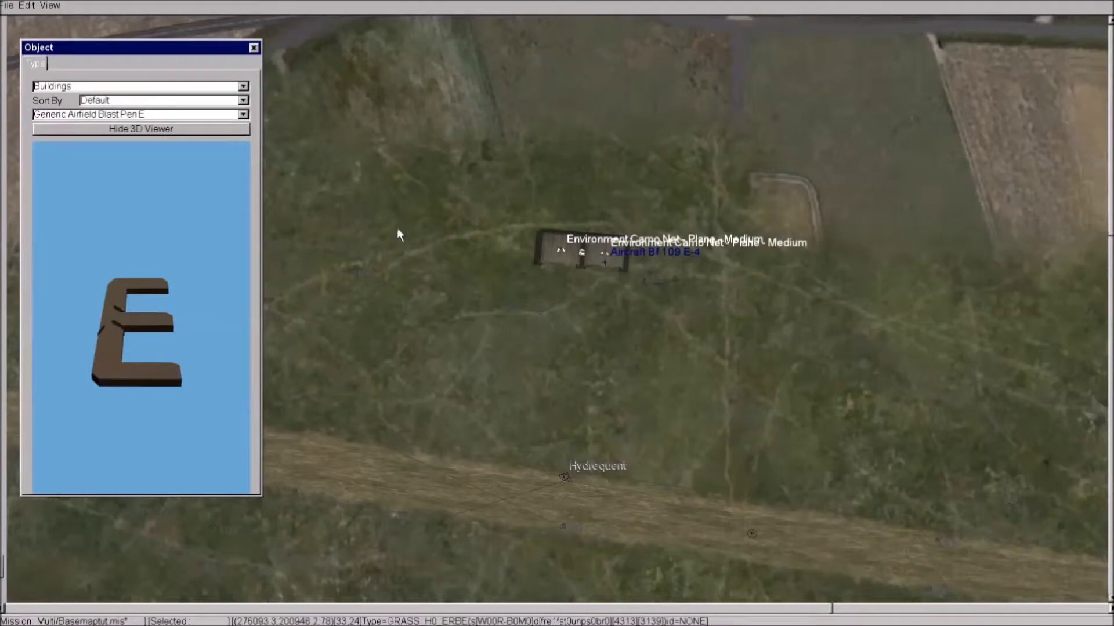
Place a second Blast Pen E left of the netted one and unselect it
left_click(468, 240, "ctrl")
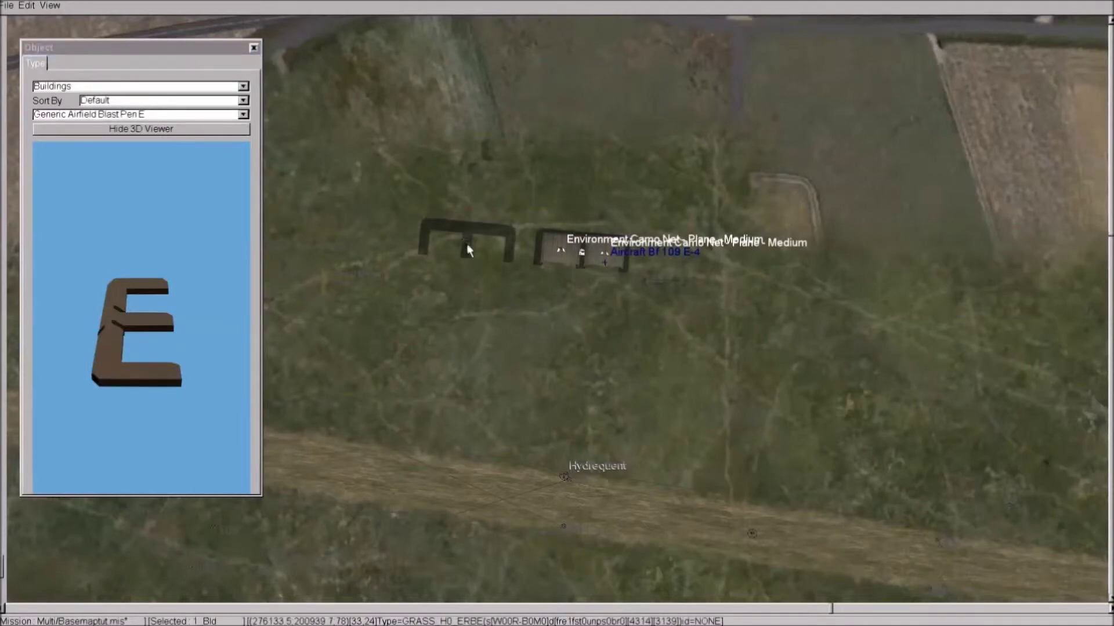
right_click(462, 298)
left_click(488, 277)
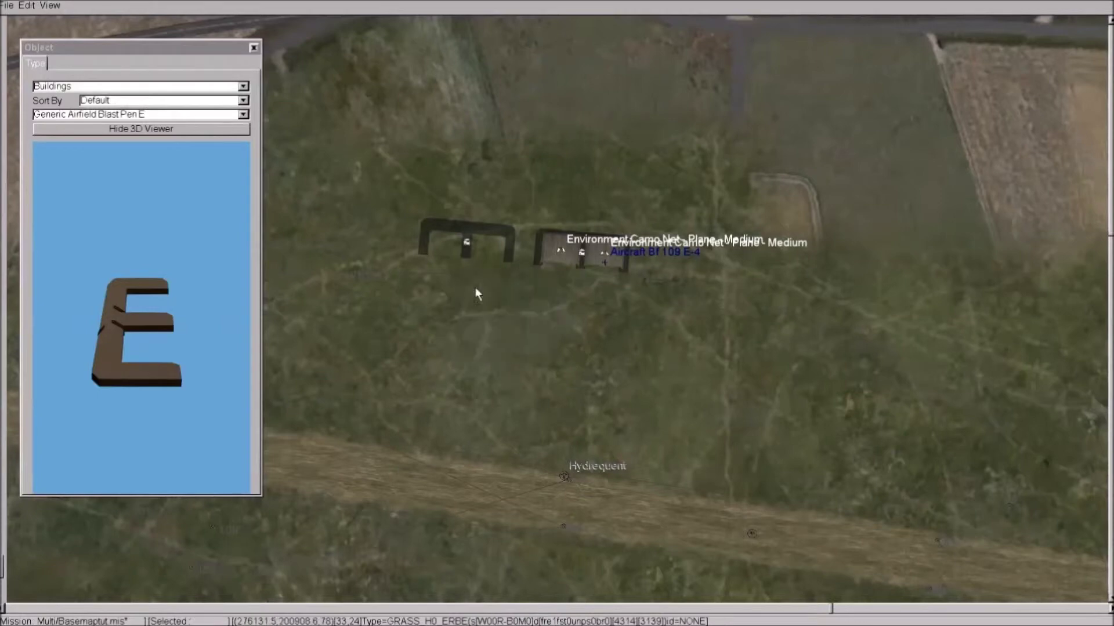
Choose Environment Camo Net - Plane - Medium from the static objects list
left_click(244, 87)
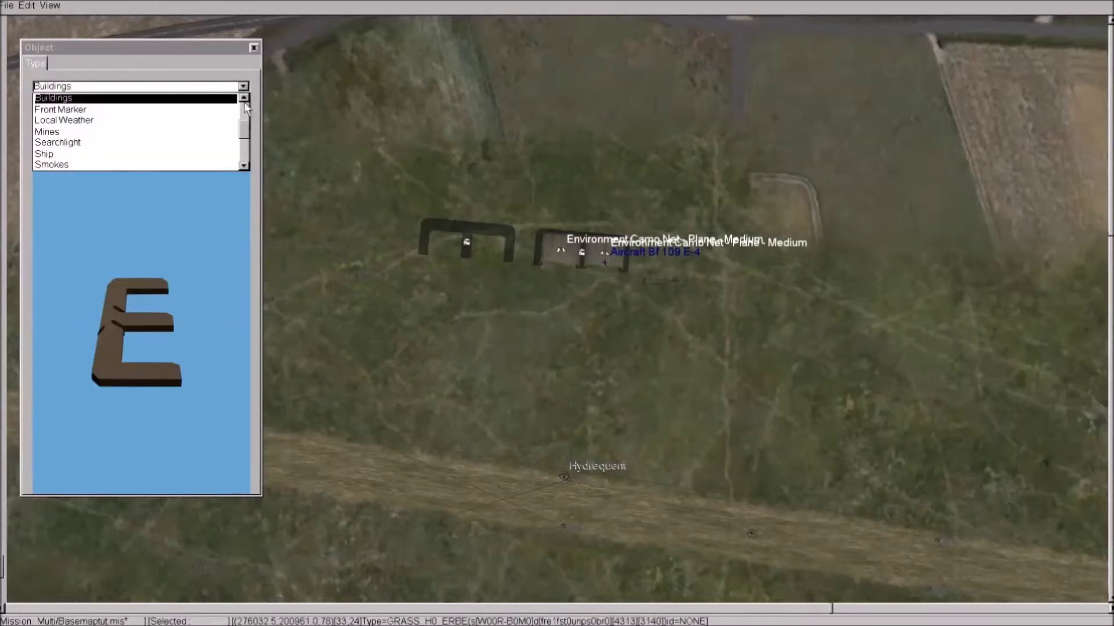
left_click_drag(244, 108, 245, 140)
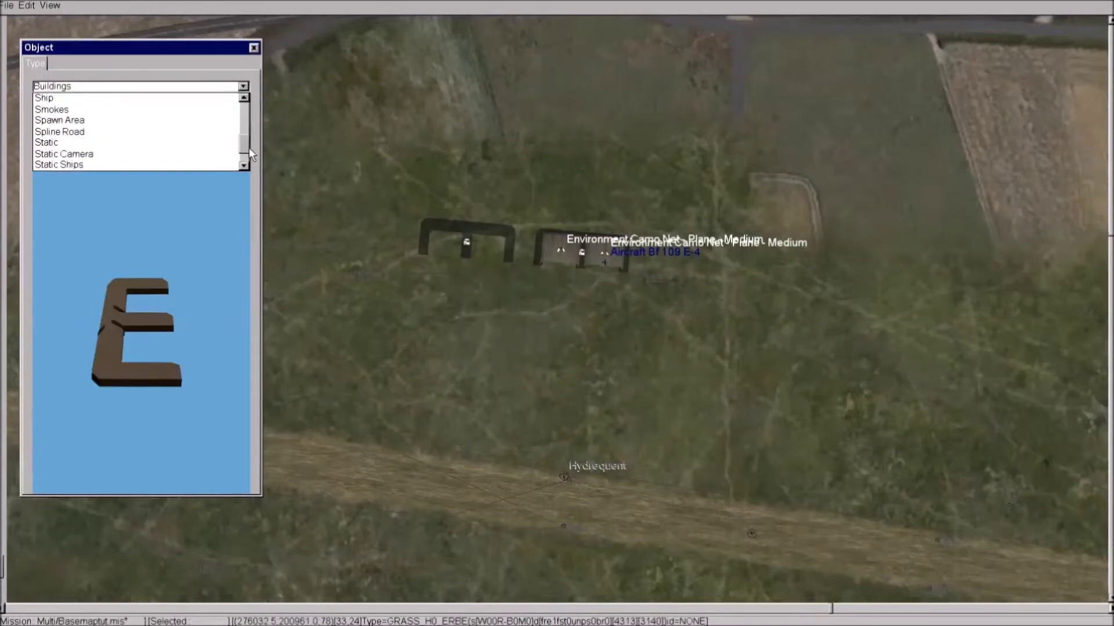
left_click(214, 145)
left_click(244, 113)
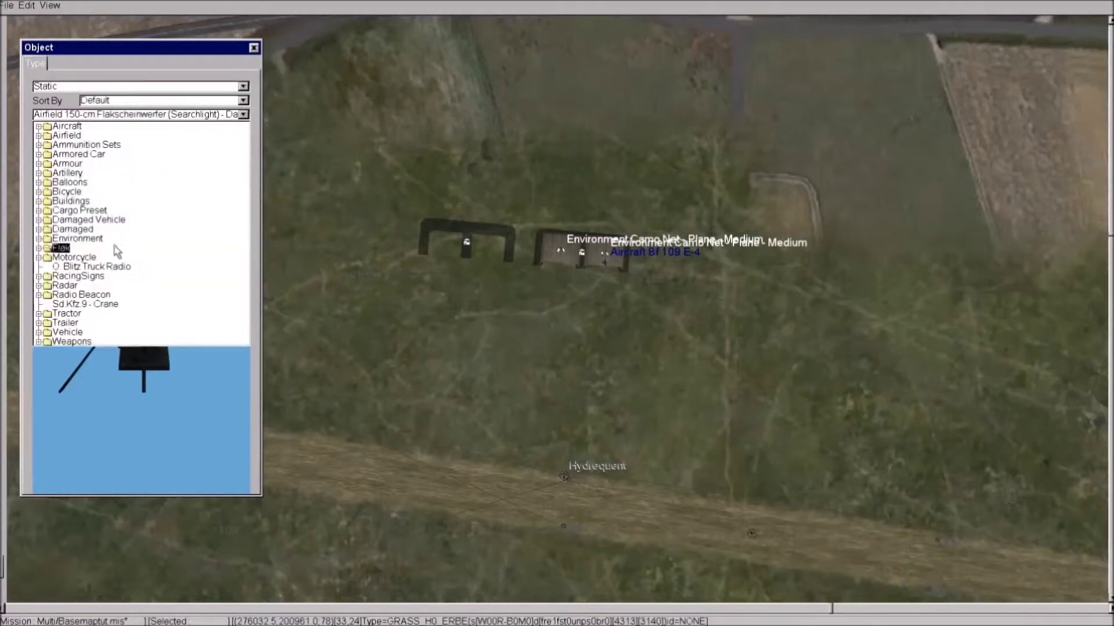
double_click(77, 238)
key("Down")
key("Down")
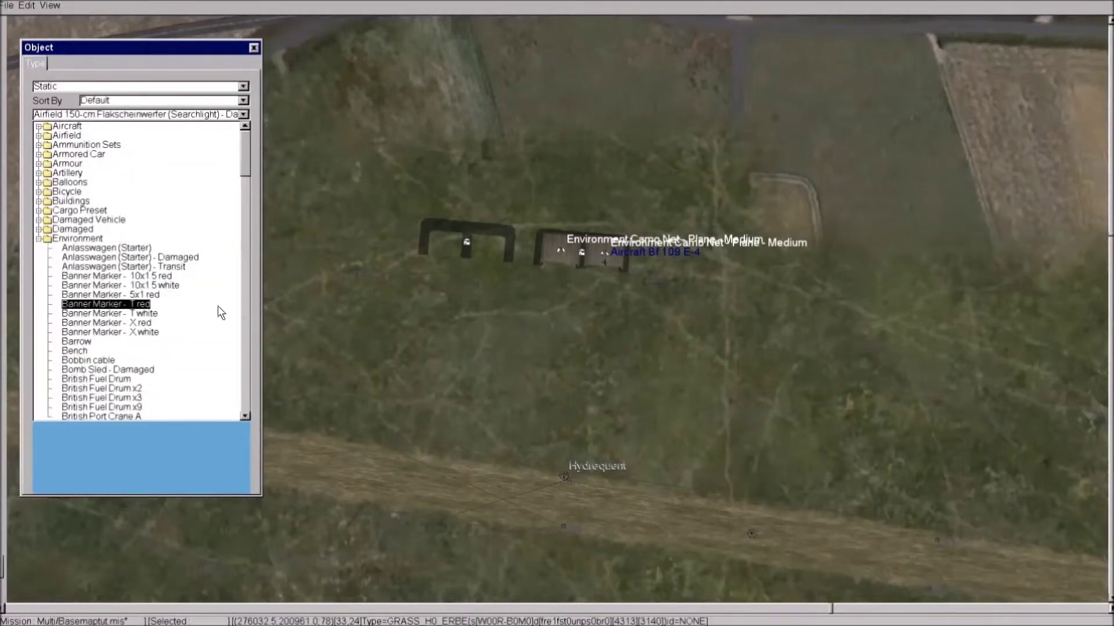
scroll(245, 319, "down", 5)
left_click(173, 276)
left_click(117, 220)
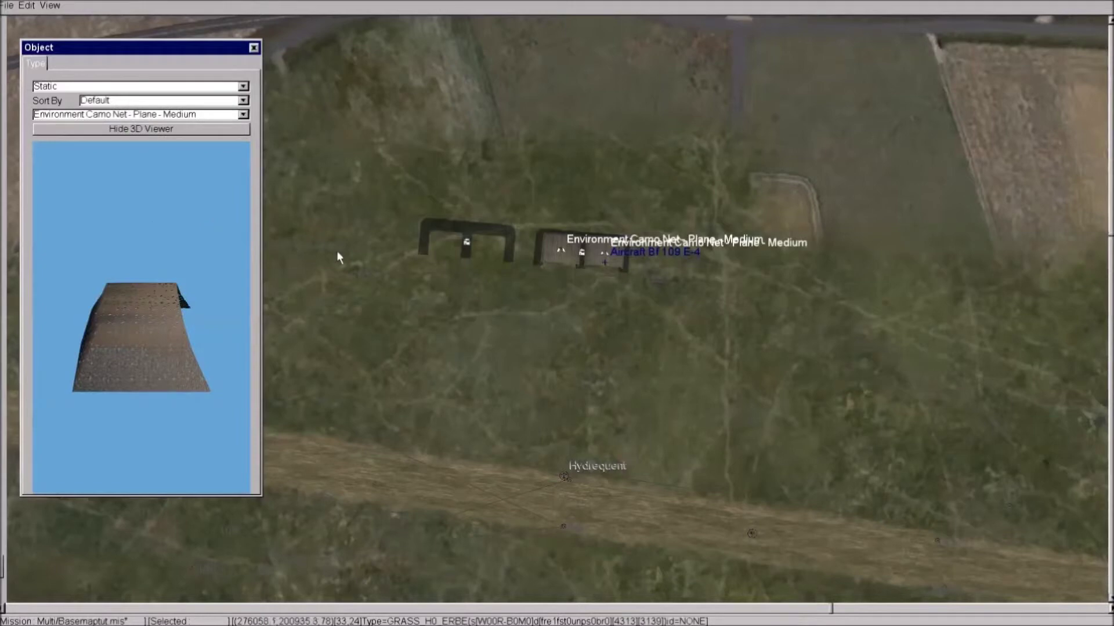
scroll(343, 269, "down", 3)
scroll(344, 269, "up", 6)
Place medium camo nets in both bays of the second pen and view them at an angle
left_click_drag(510, 359, 635, 458)
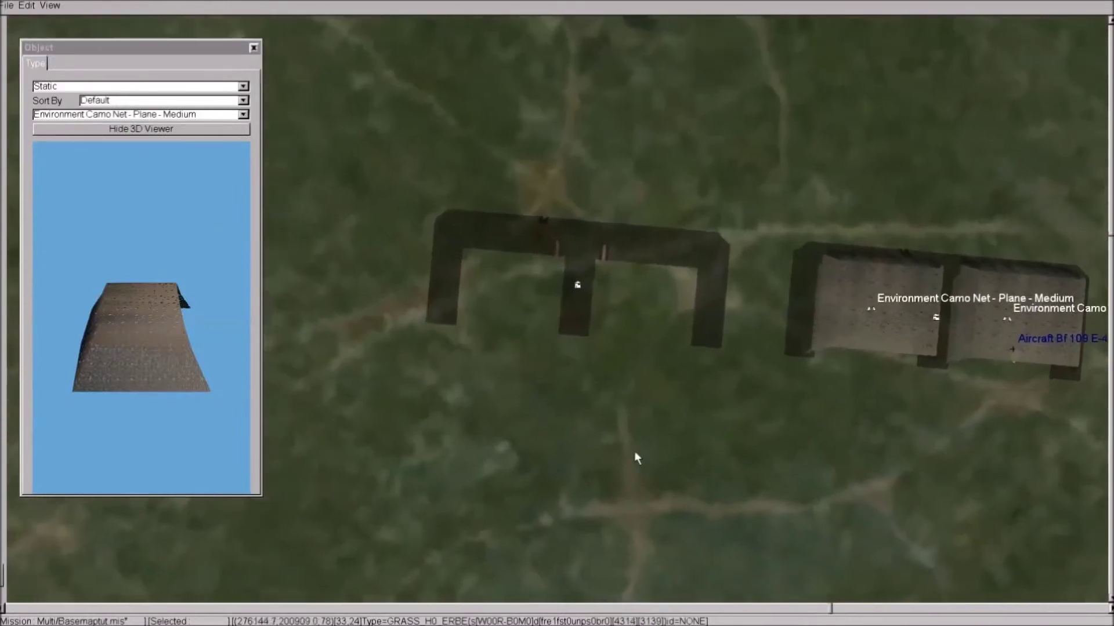
left_click(504, 280, "ctrl")
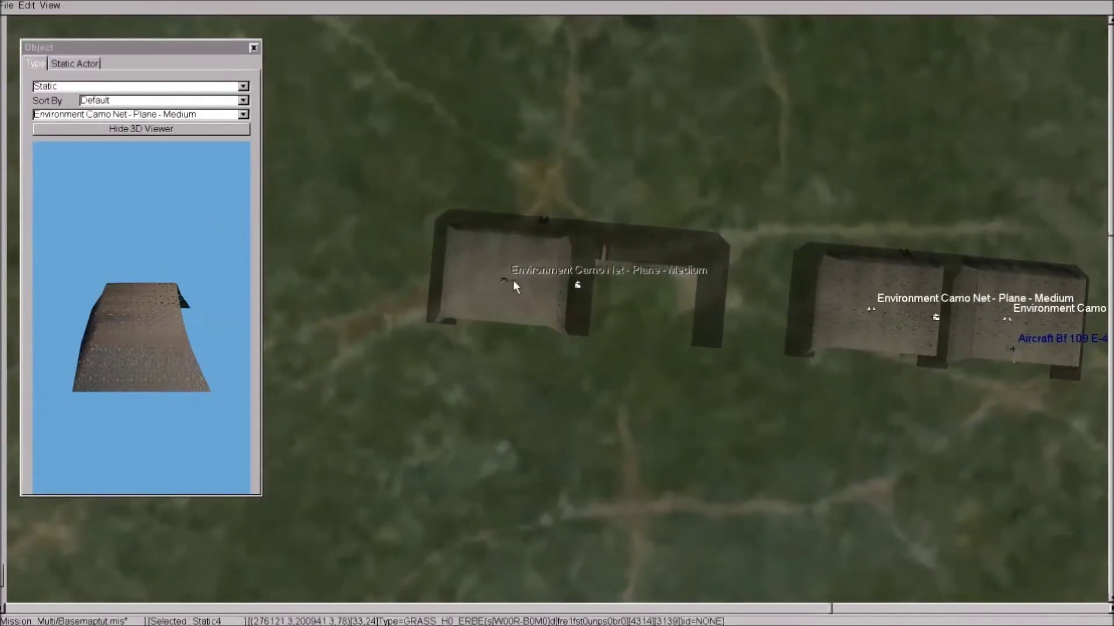
left_click_drag(516, 277, 655, 287)
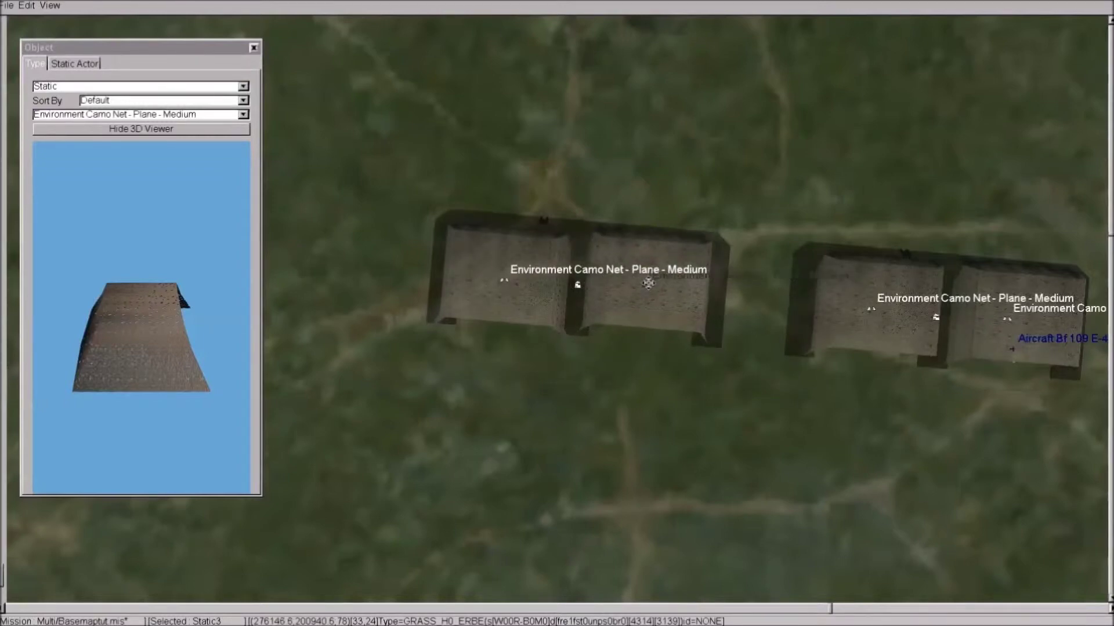
left_click(504, 281)
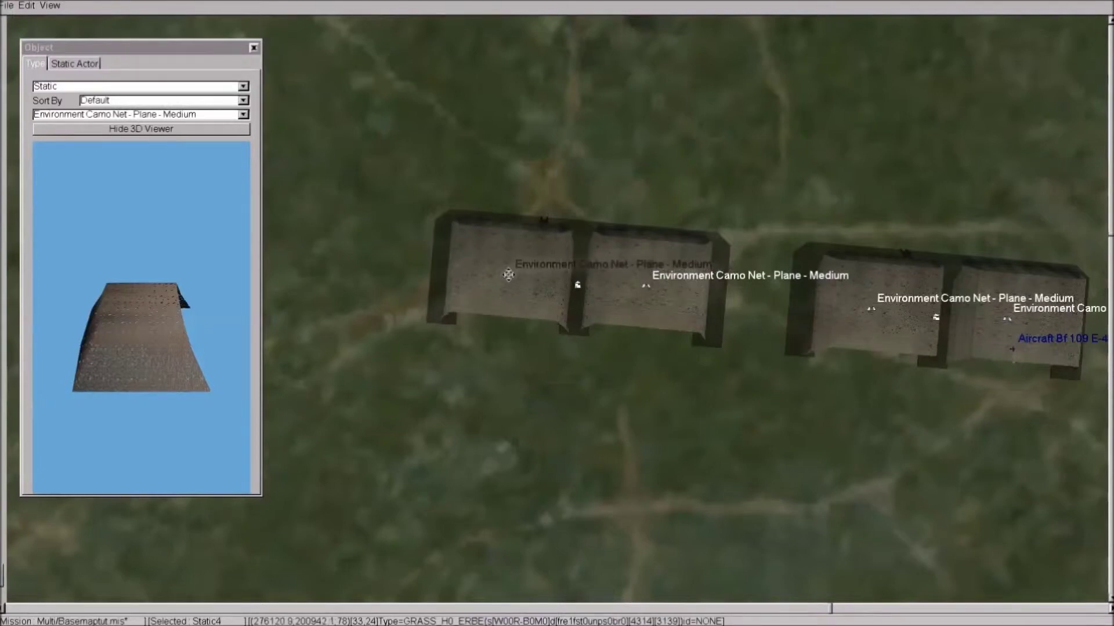
mouse_move(510, 274)
right_mouse_down()
mouse_move(609, 393)
mouse_move(609, 374)
mouse_move(680, 416)
mouse_move(613, 383)
right_mouse_up()
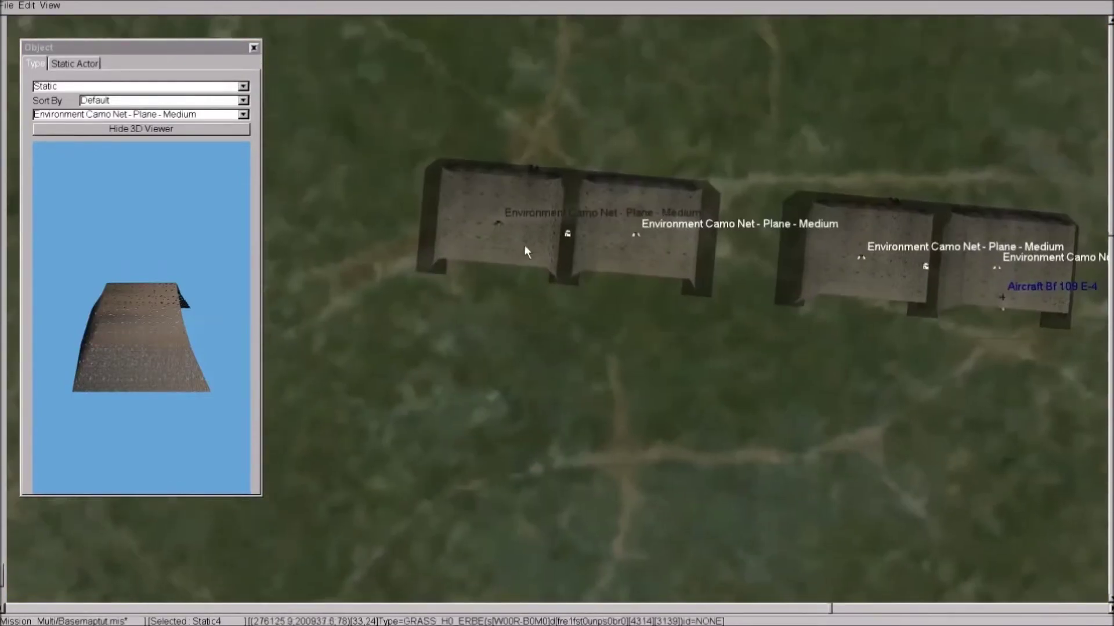
right_click(499, 220)
Unselect the camo net and choose Aircraft > Bf 109 E-4 to place
left_click(519, 194)
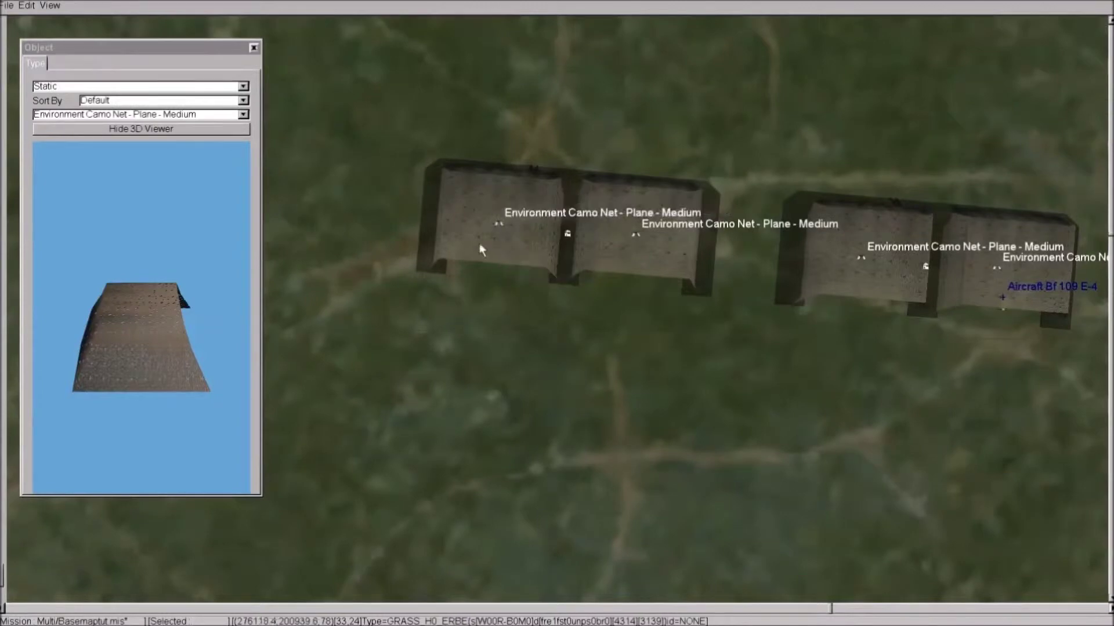
left_click(244, 114)
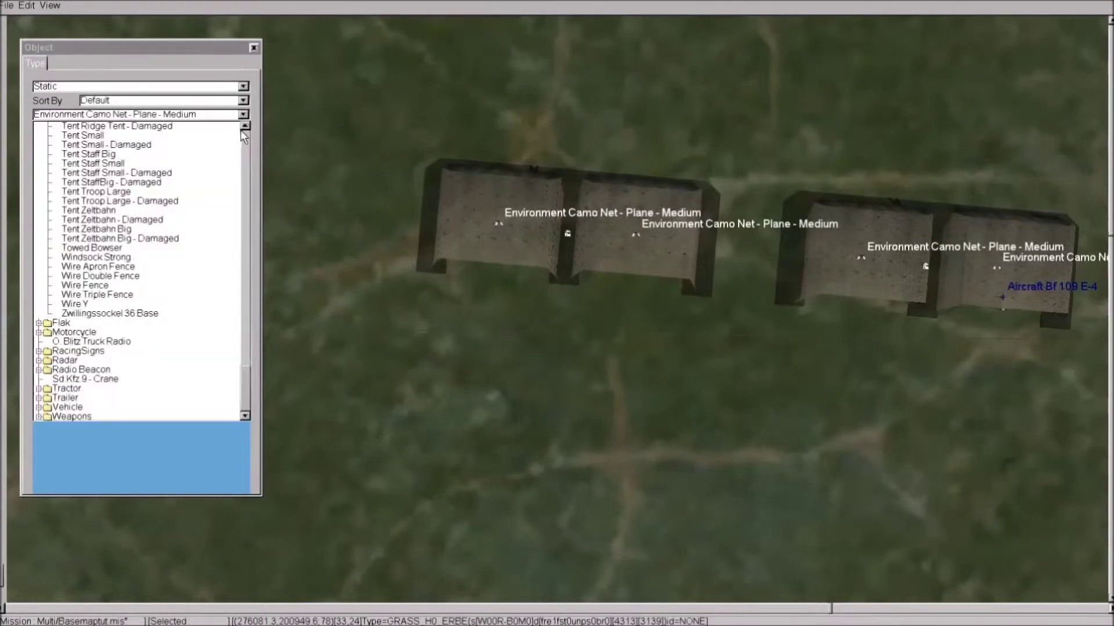
left_click_drag(244, 409, 244, 131)
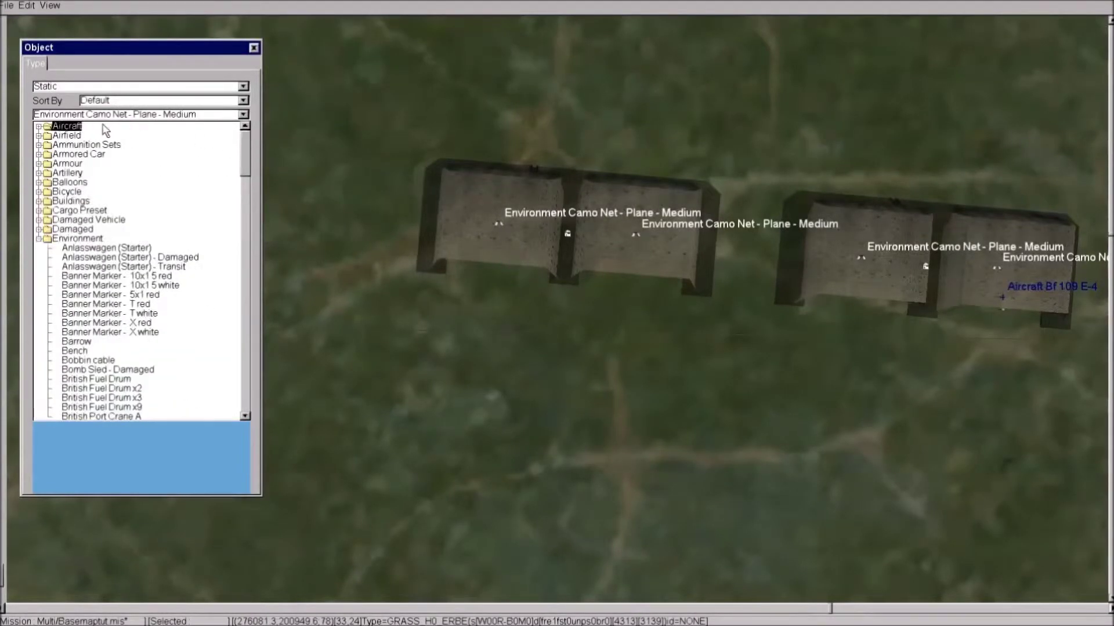
left_click(104, 129)
left_click(103, 191)
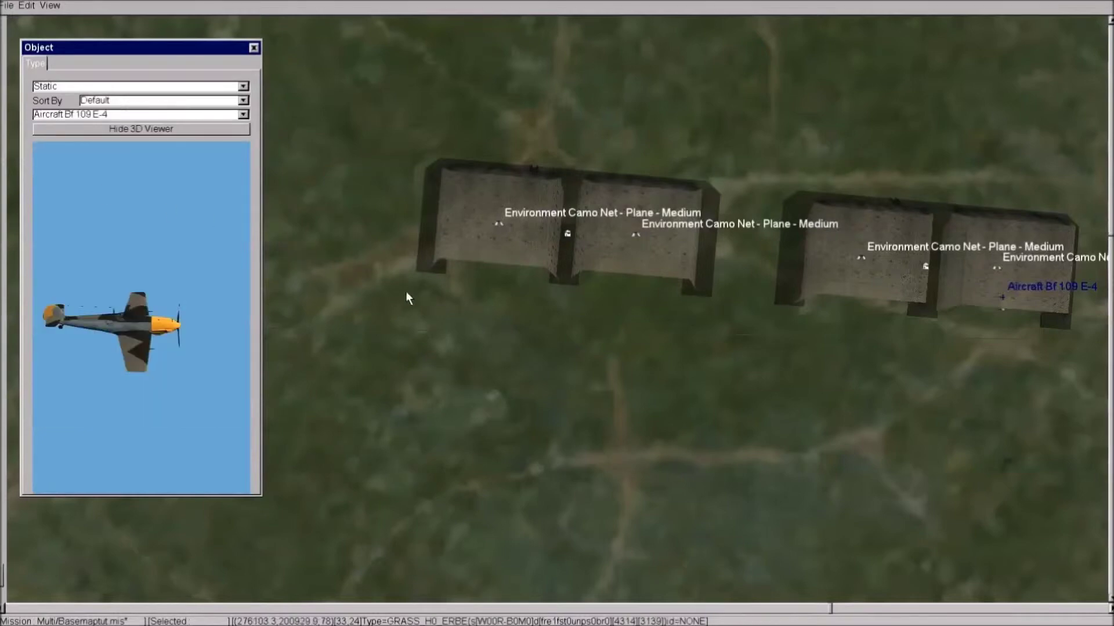
Place a Bf 109 E-4 below the second pen, turn its heading, and check it in 3D
left_click(493, 298)
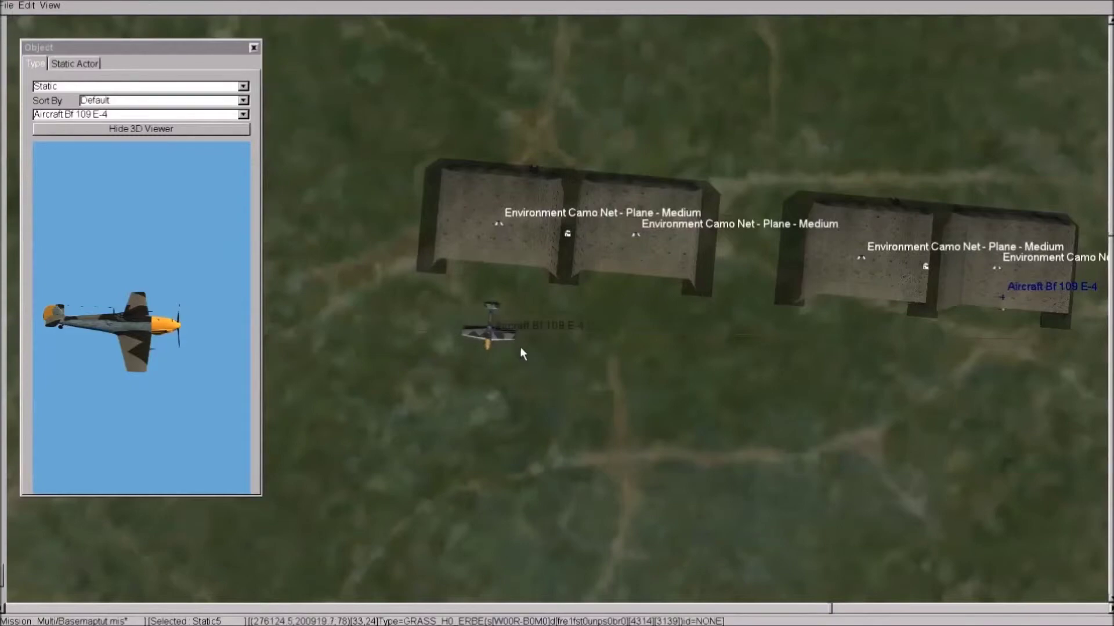
key("Page_Down")
key("Page_Down")
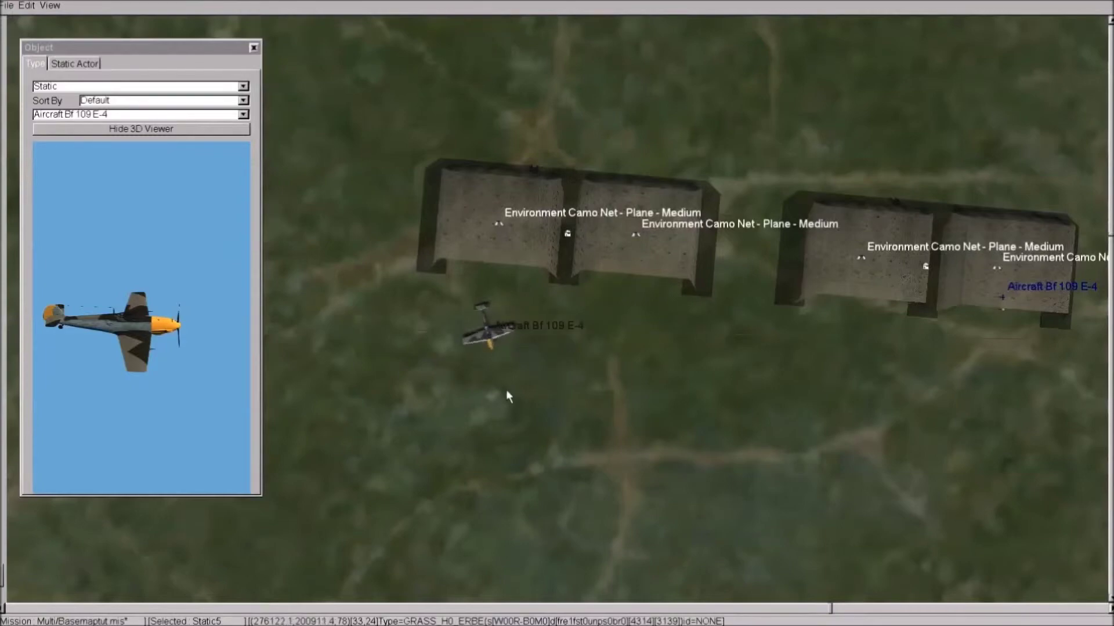
key("Return")
left_click_drag(508, 396, 507, 262)
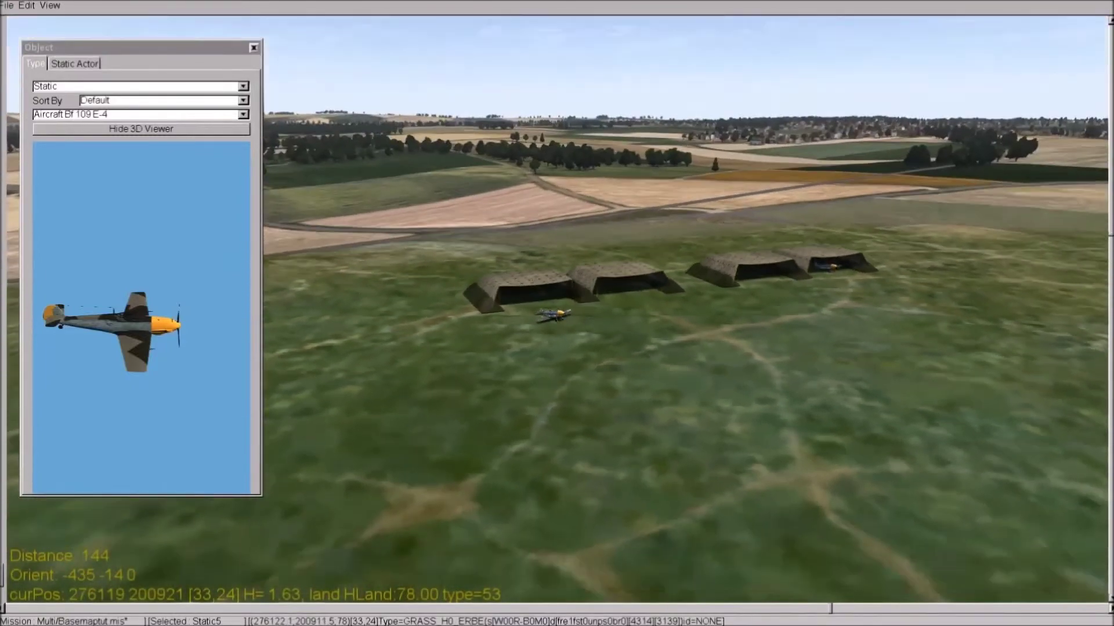
scroll(688, 348, "up", 5)
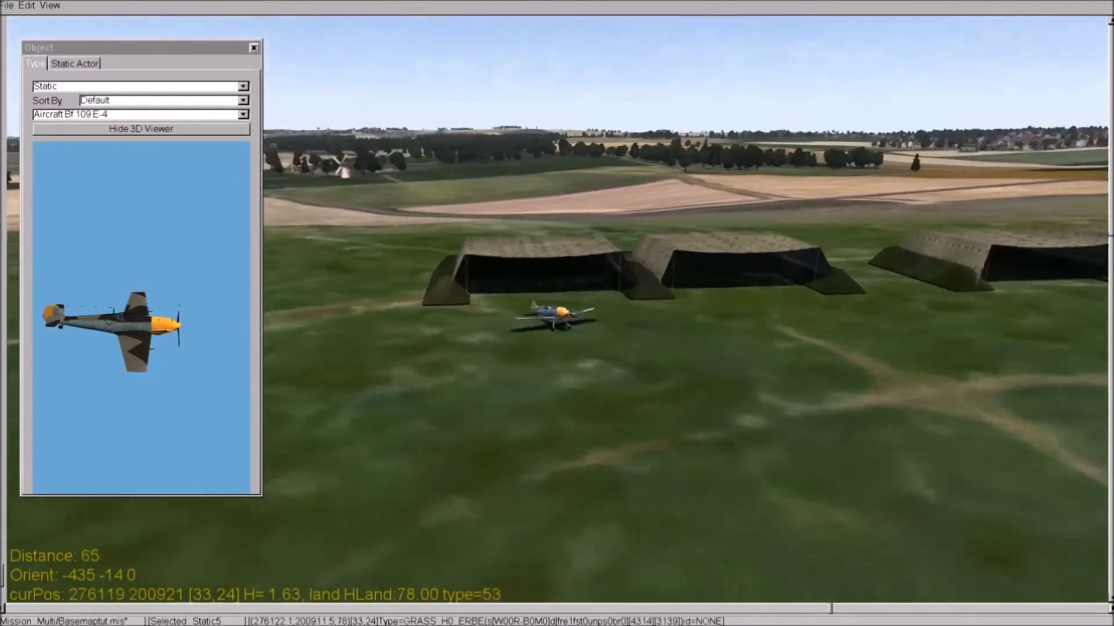
left_click_drag(610, 261, 609, 435)
key("Return")
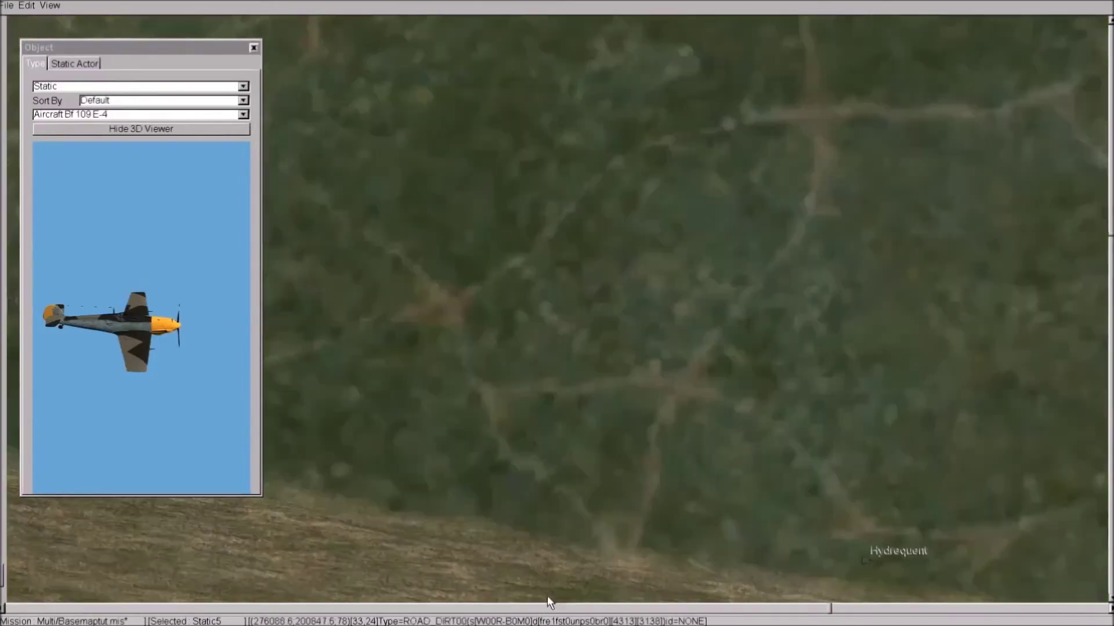
Pan back to the pens and unselect the new Bf 109
left_click_drag(613, 386, 613, 522)
scroll(557, 261, "up", 3)
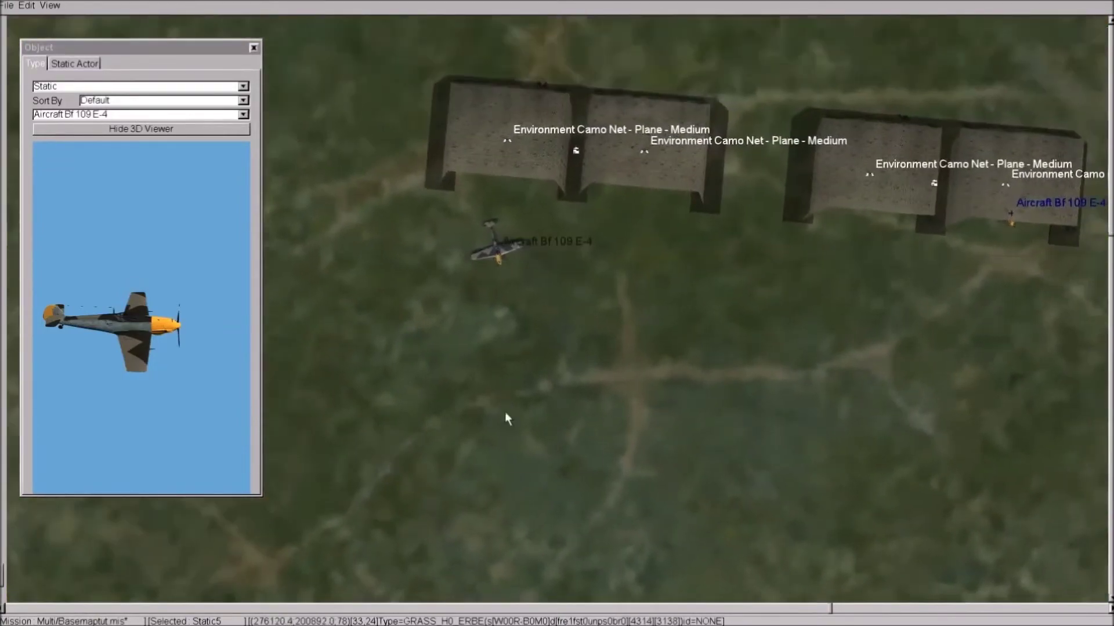
right_click(504, 387)
left_click(516, 393)
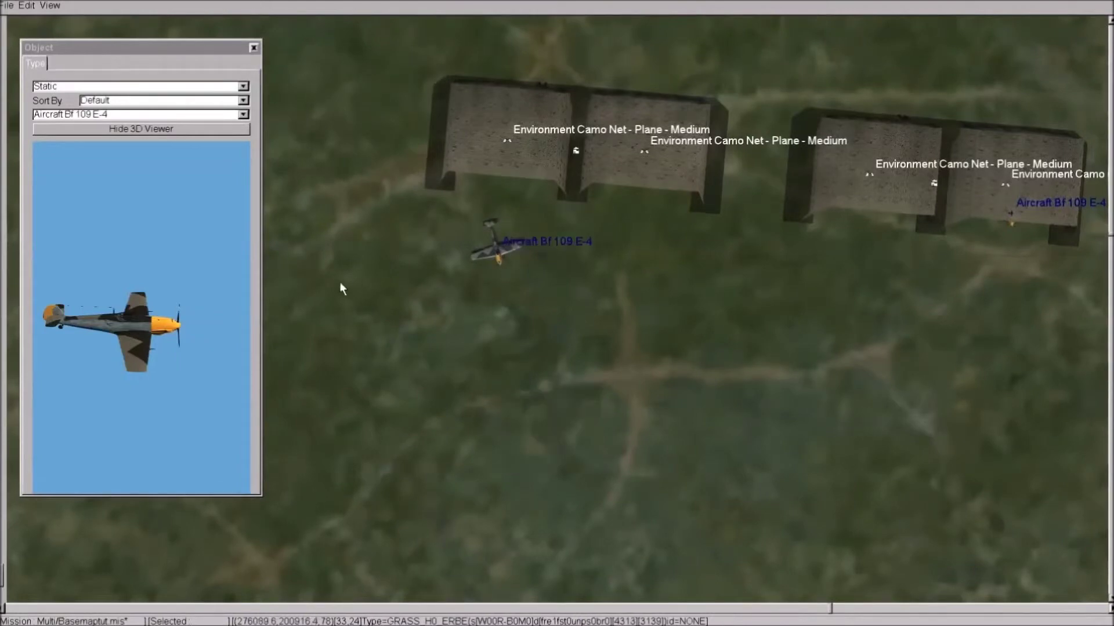
Switch the object type to Train and pick the 57xx 0-6-0PT c0 locomotive
left_click(243, 86)
left_click(200, 143)
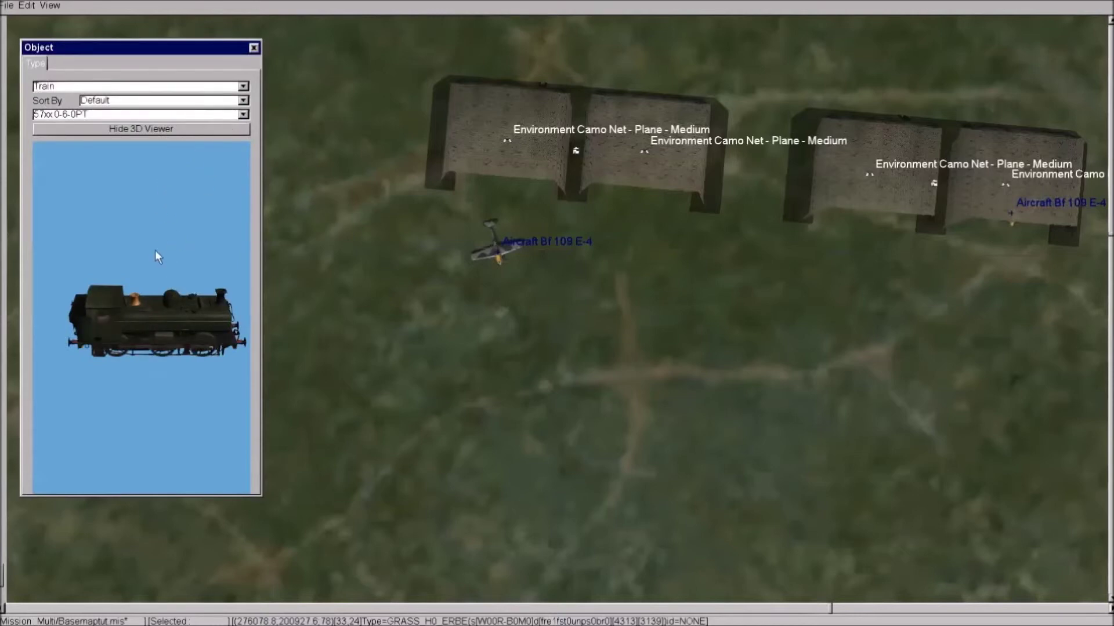
left_click(242, 115)
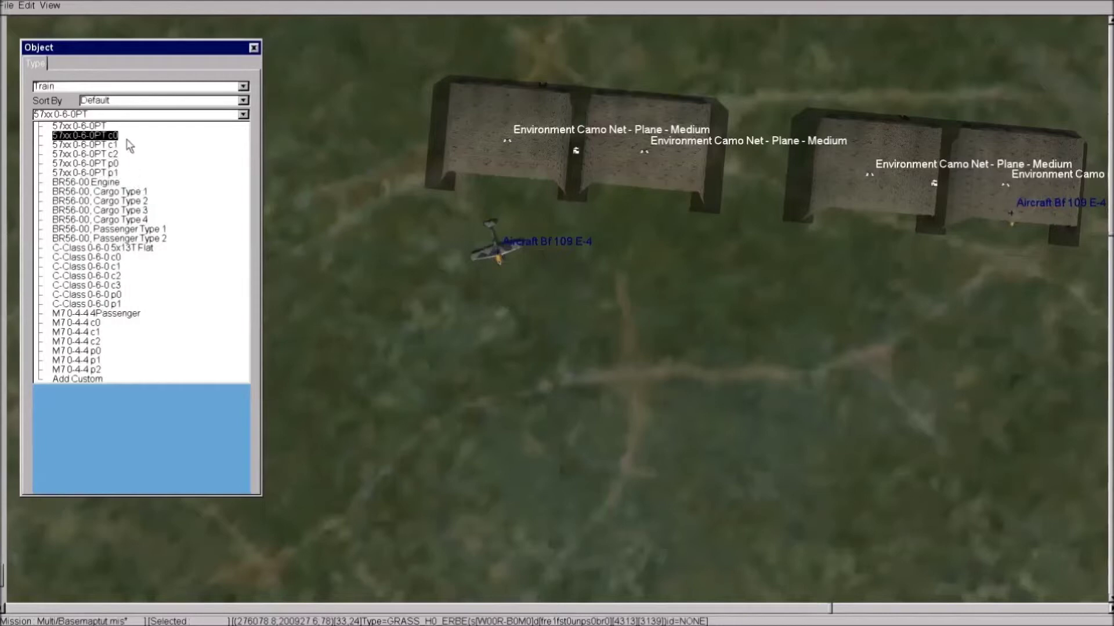
left_click(85, 136)
Change the object type to Artillery, showing the 2 cm FlaK 38
left_click(243, 86)
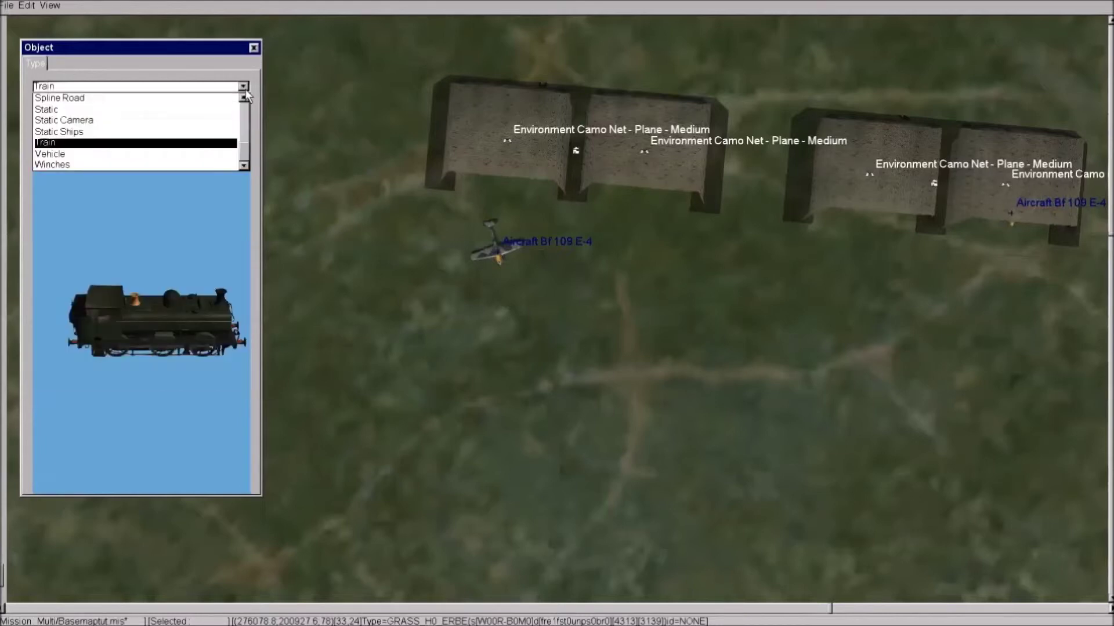
left_click(243, 98)
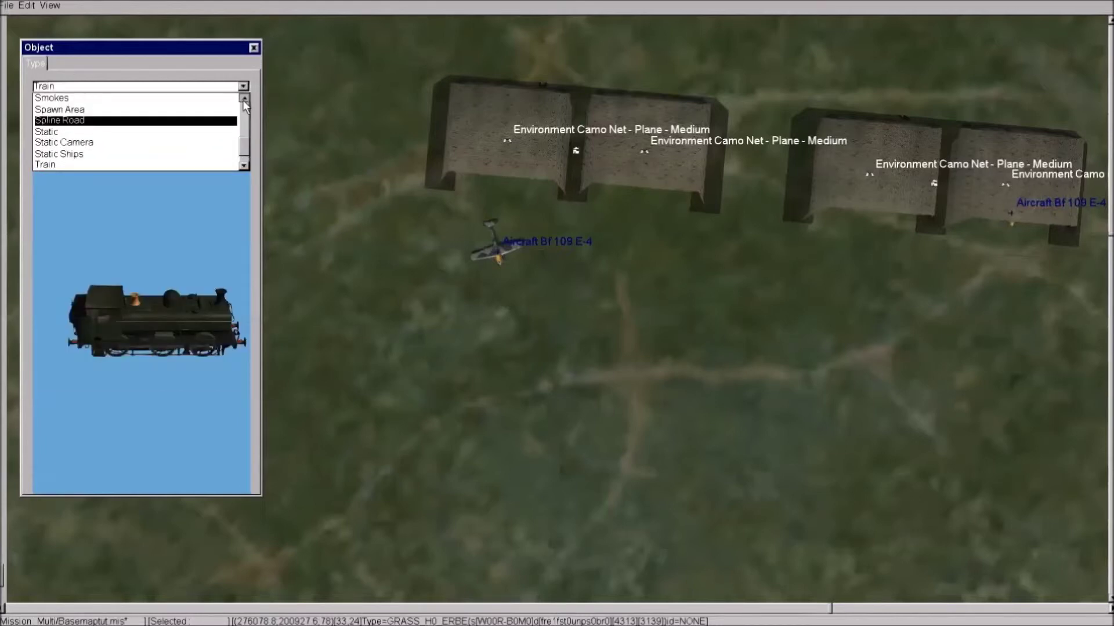
left_click(243, 97)
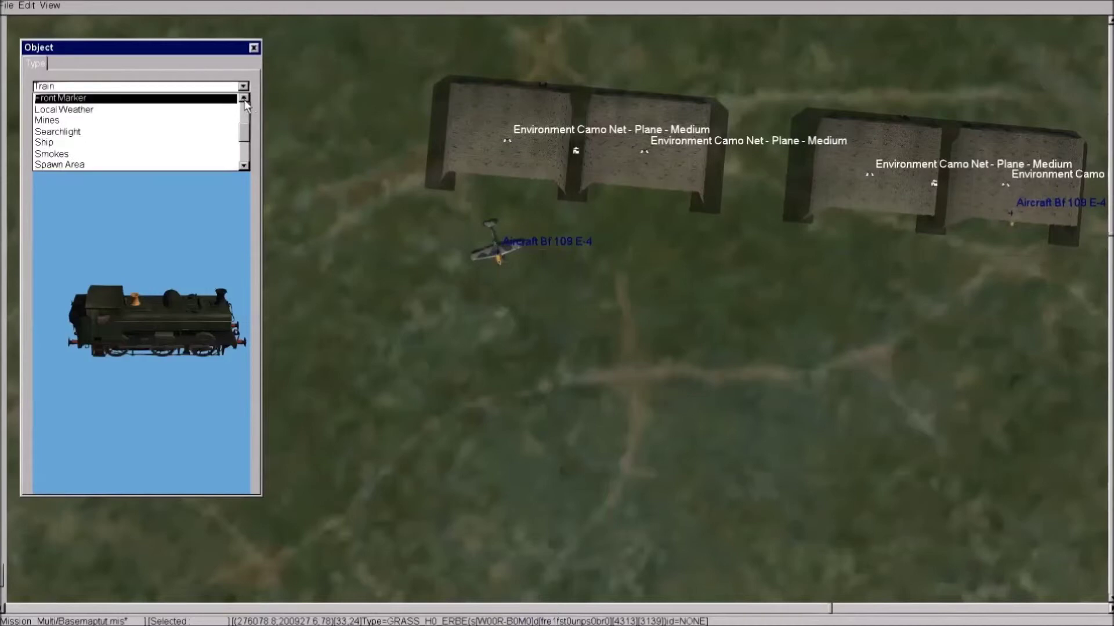
left_click(243, 97)
left_click(207, 116)
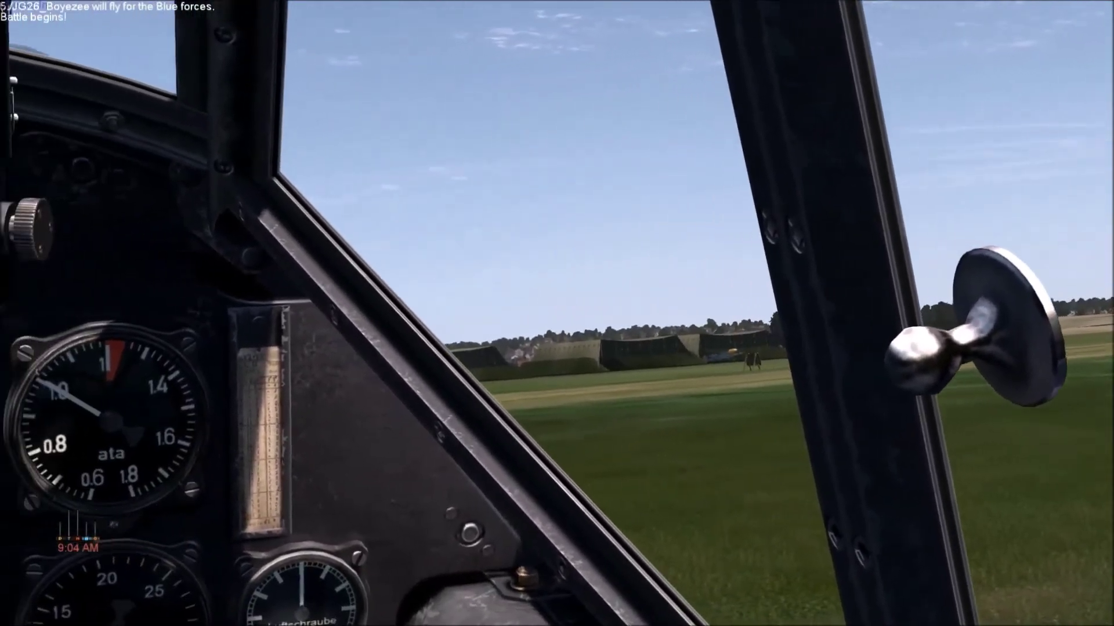
Switch to the external F2 view of the Bf 109 near the netted blast pens
key("F2")
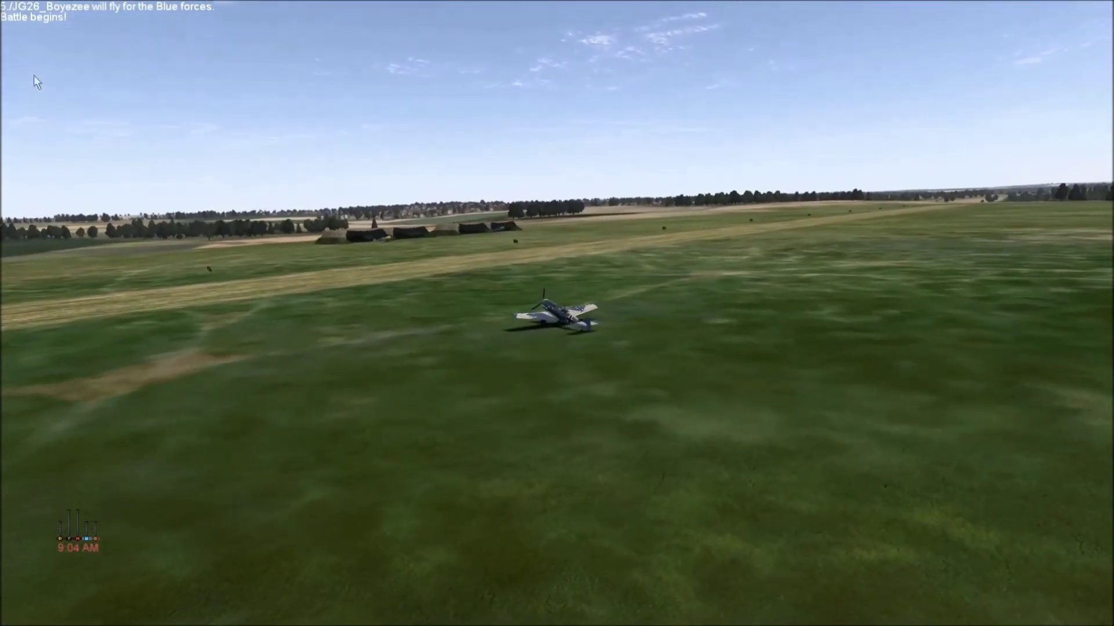
right_click(240, 296)
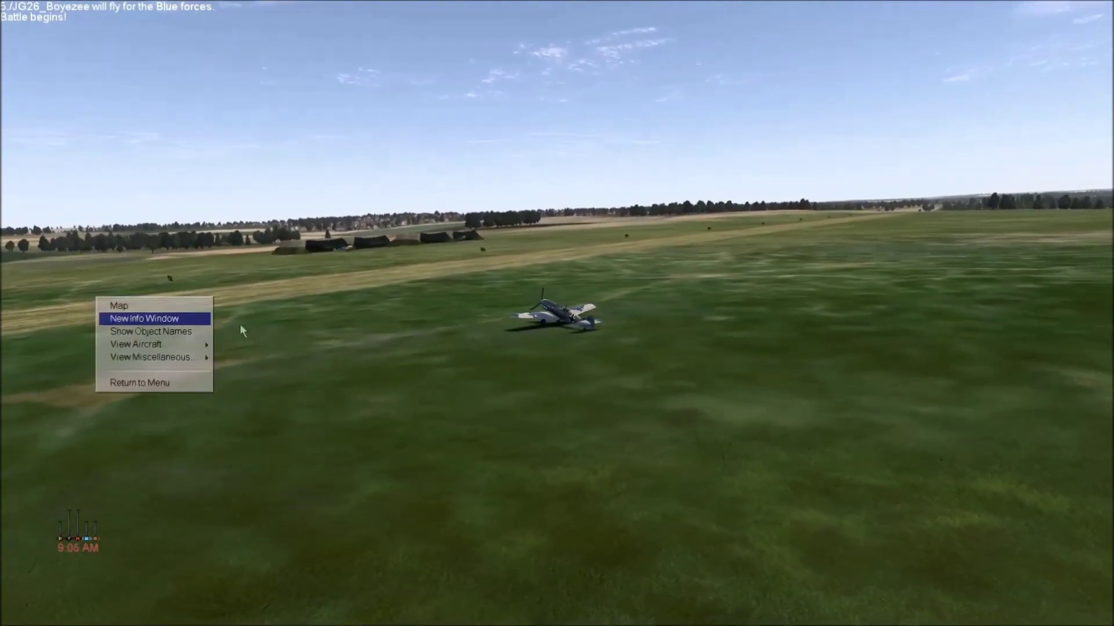
left_click(435, 383)
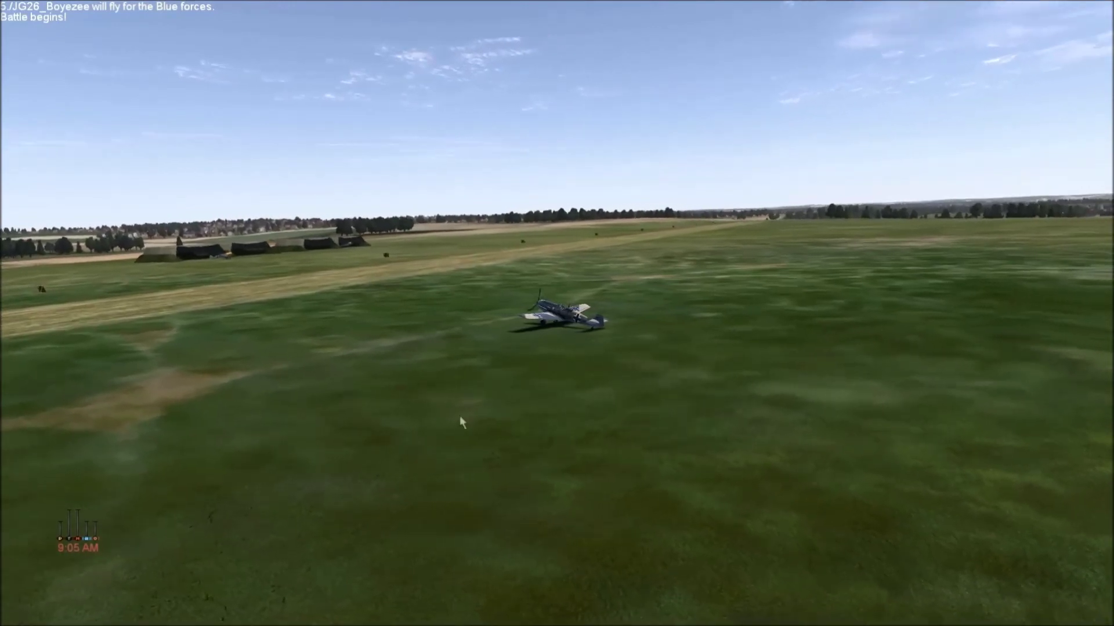
right_click(479, 409)
left_click(483, 401)
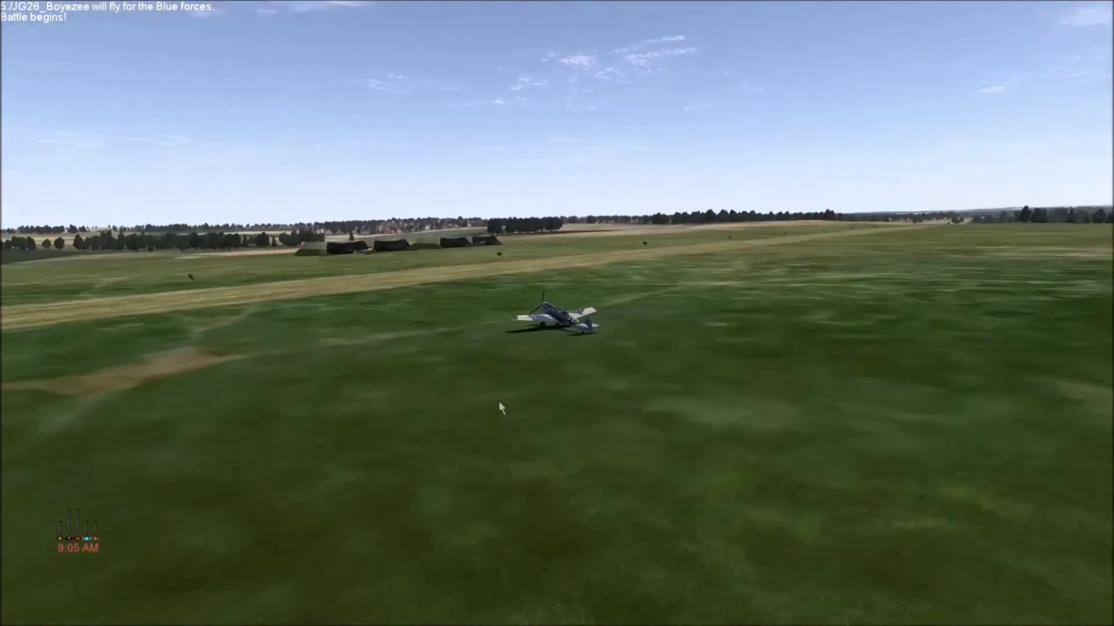